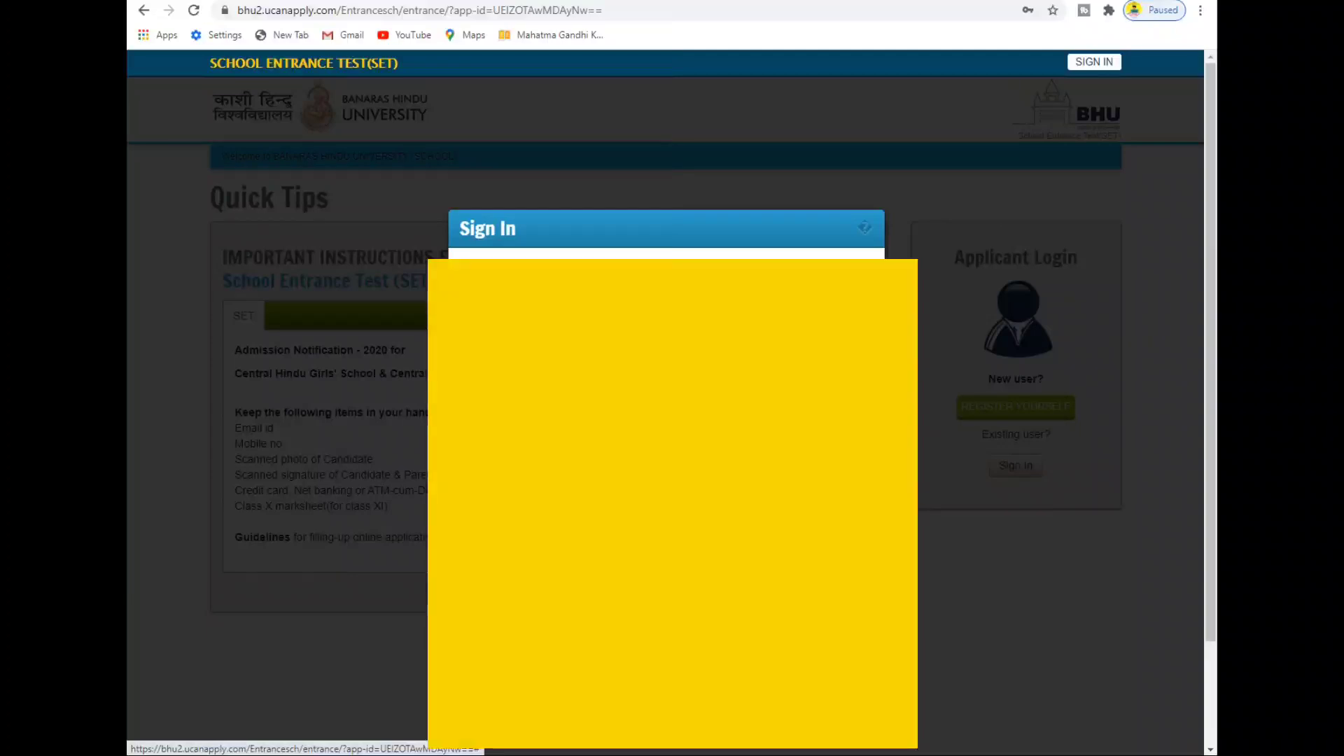
Sign in to the applicant account and open Update Application
click(548, 272)
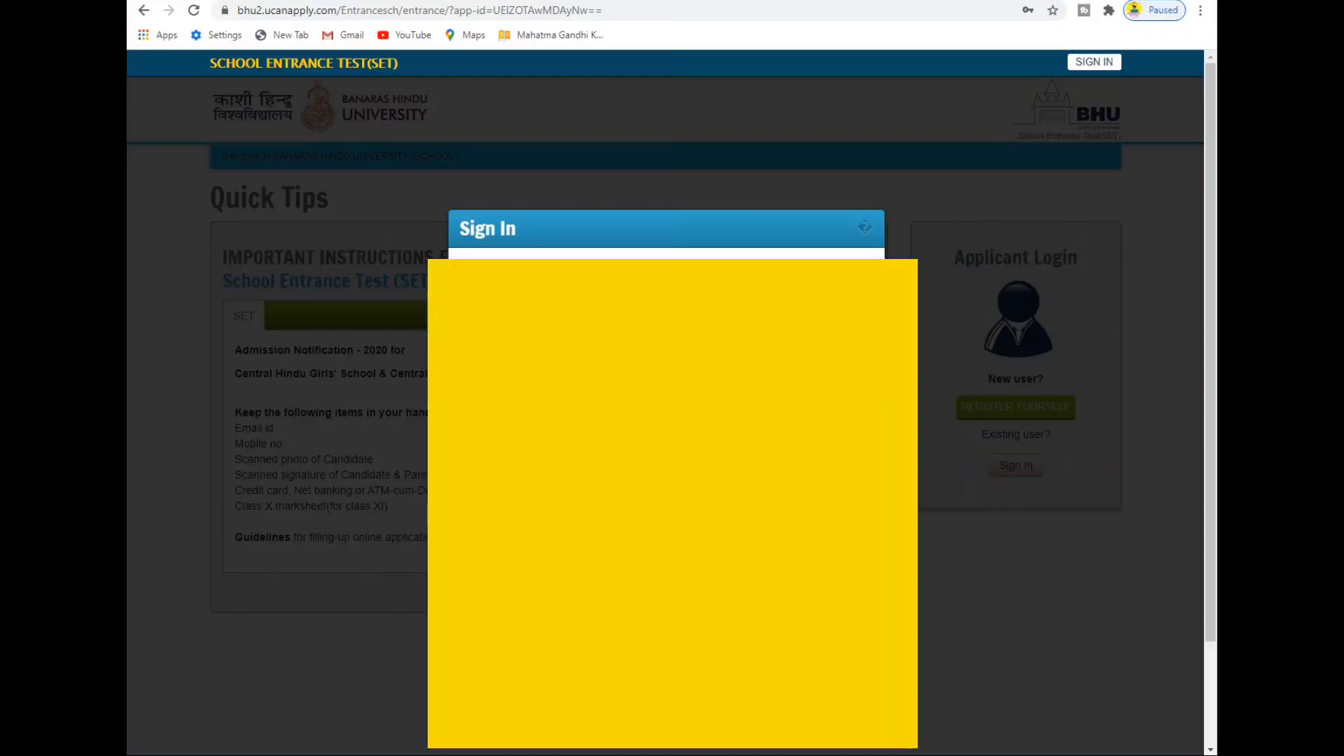
key(Return)
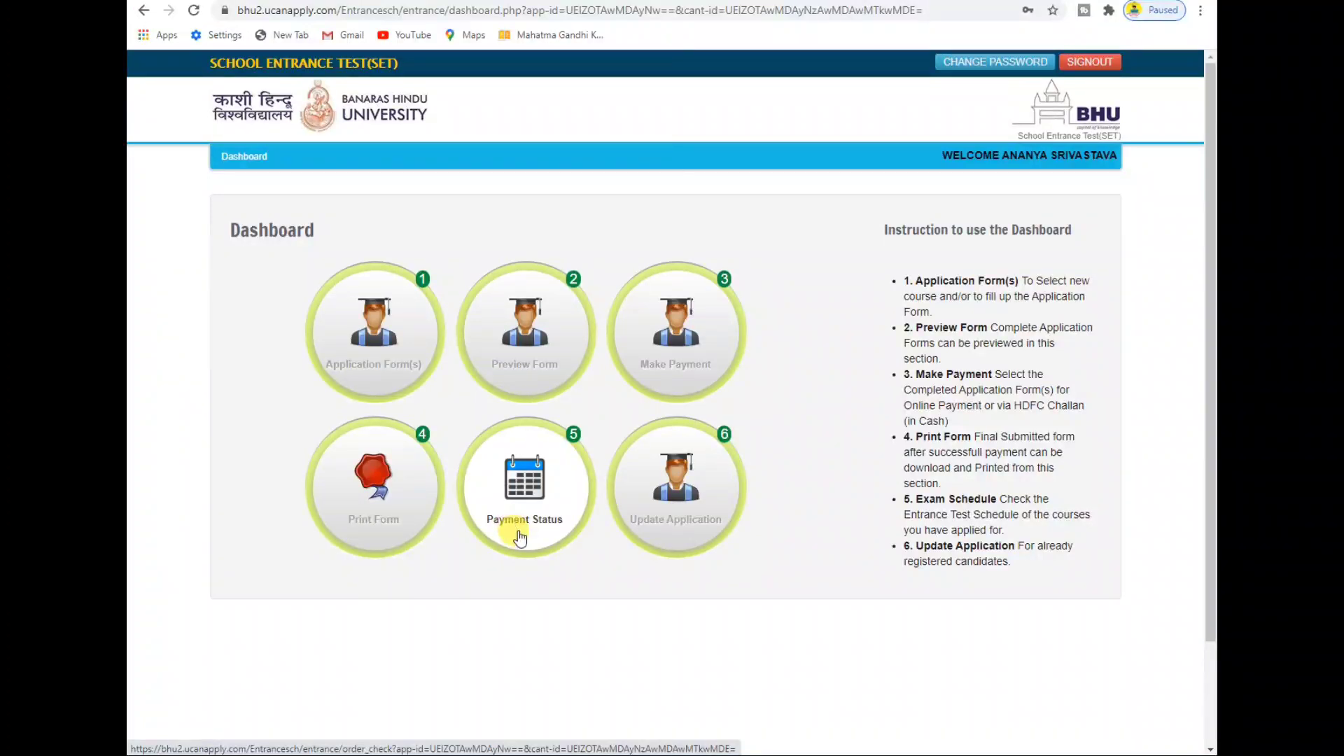
click(680, 531)
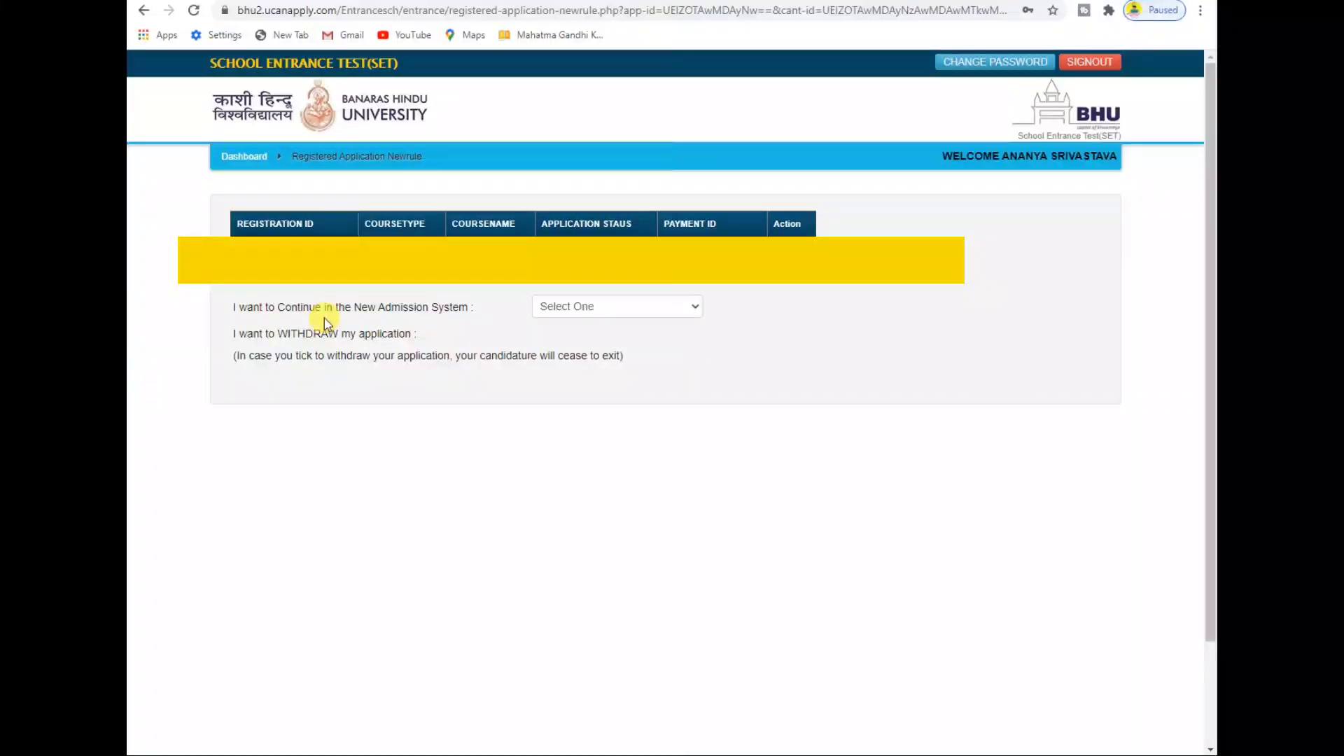
Answer Yes to "I want to Continue in the New Admission System"
click(633, 306)
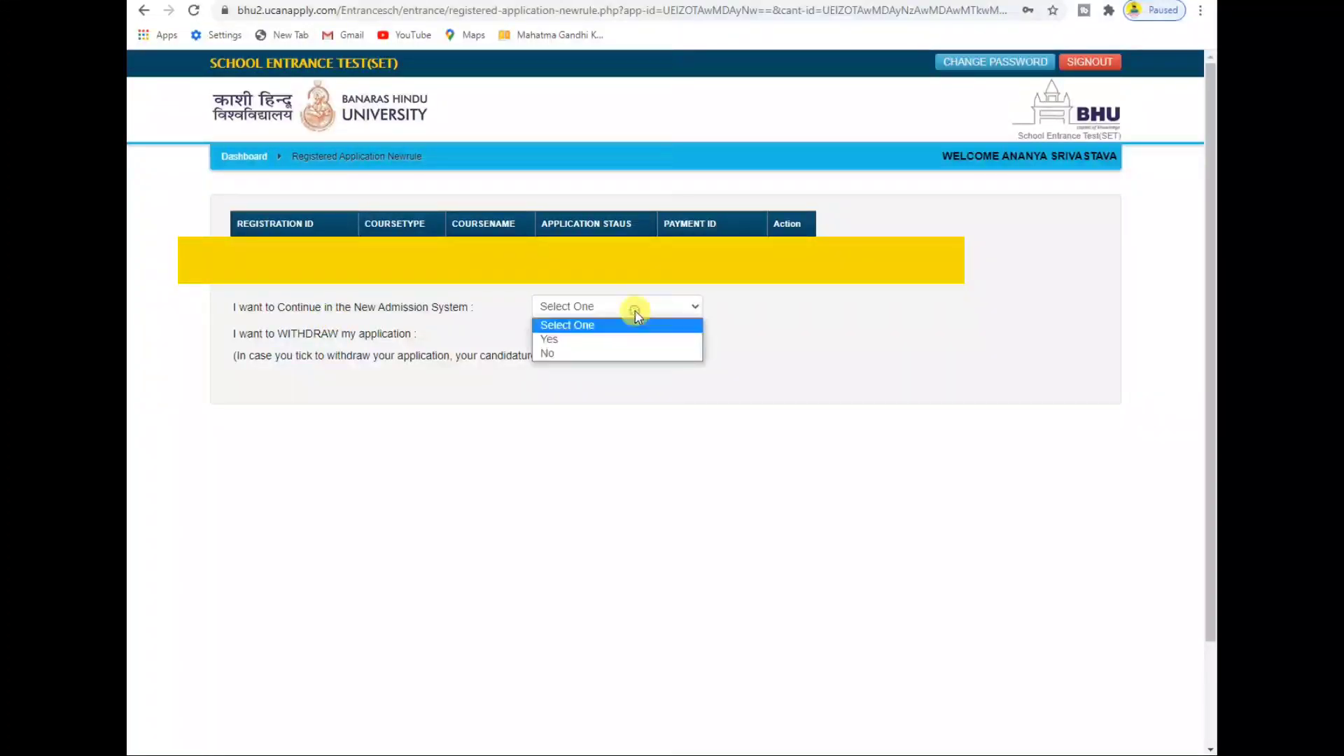
click(628, 339)
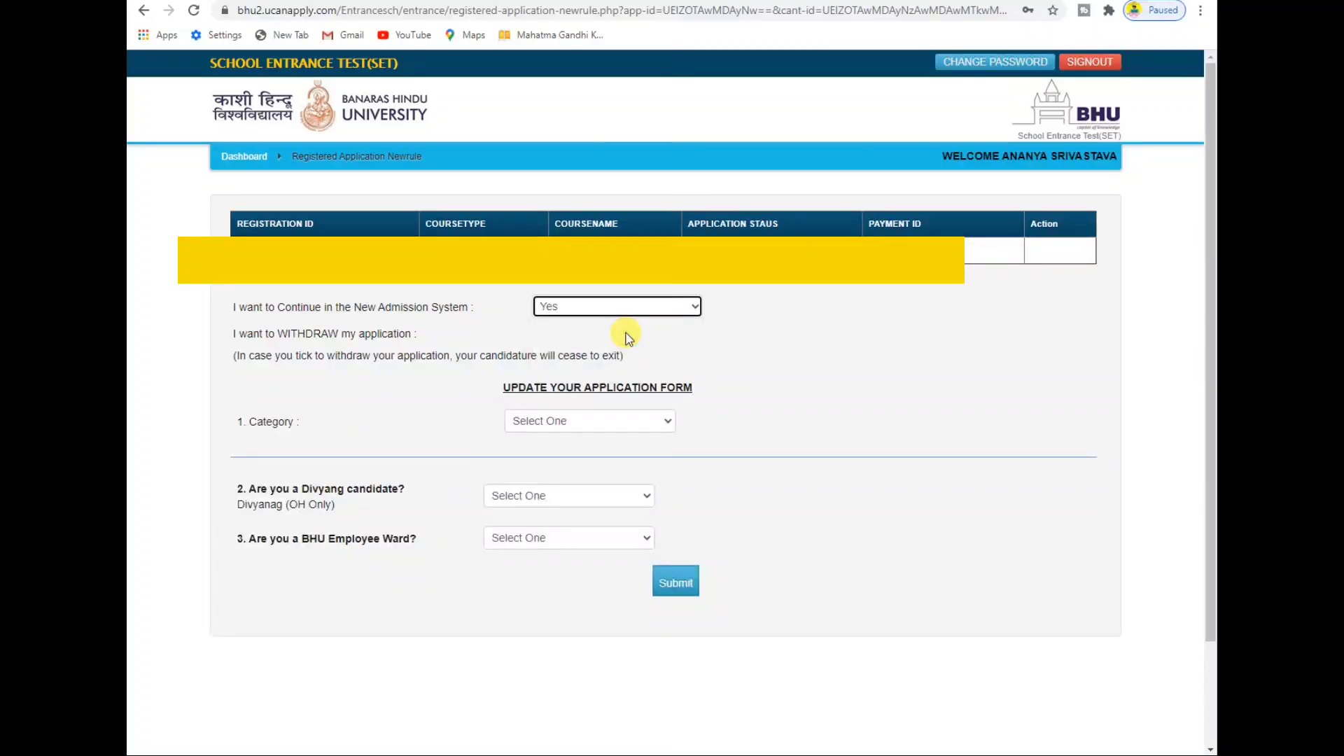
Try answering No to continuing in the New Admission System, check the withdrawal choice, and restore the answer Yes
click(620, 314)
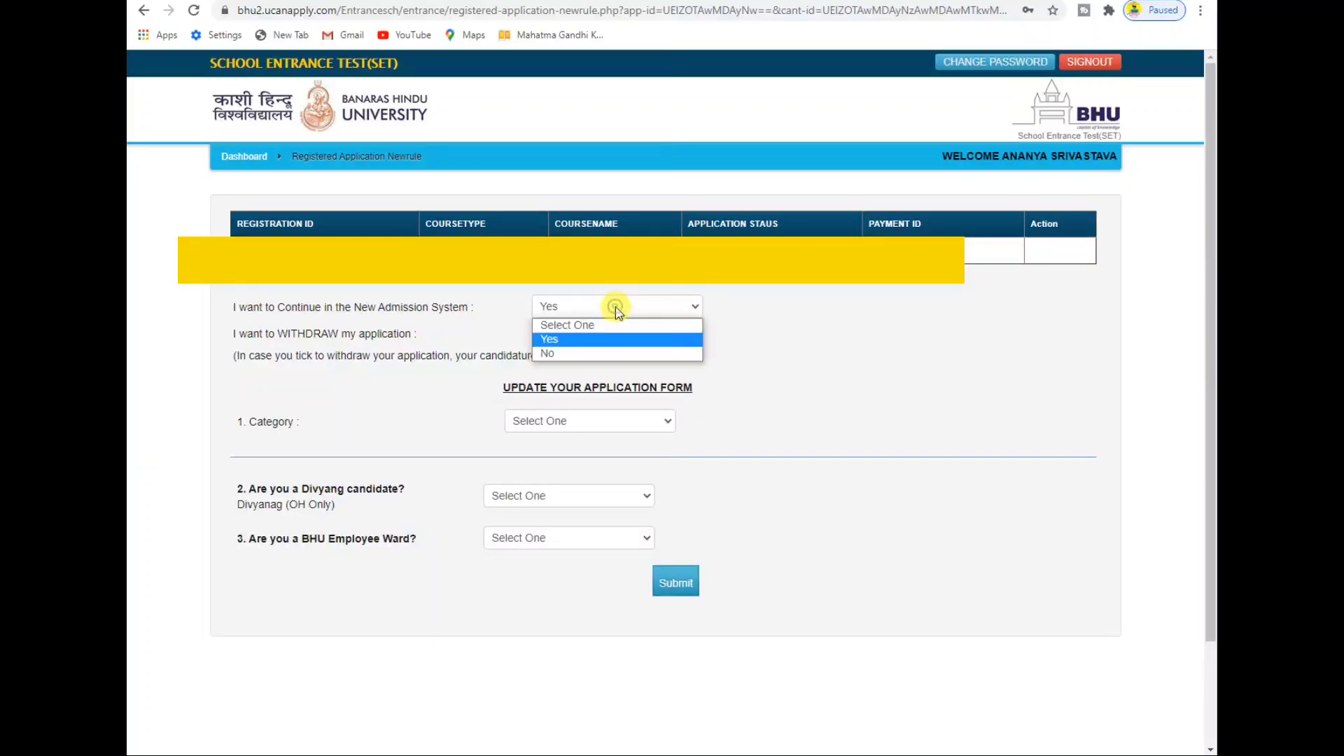
click(602, 350)
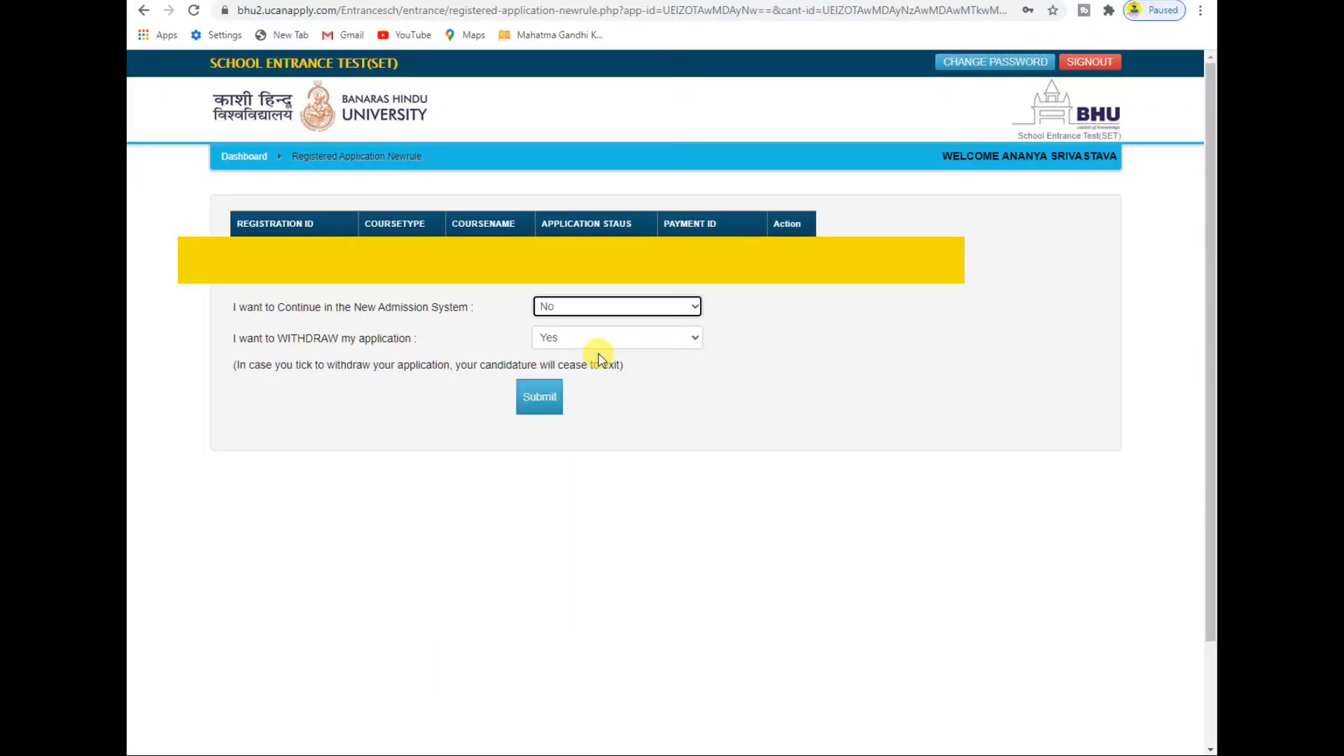
click(598, 339)
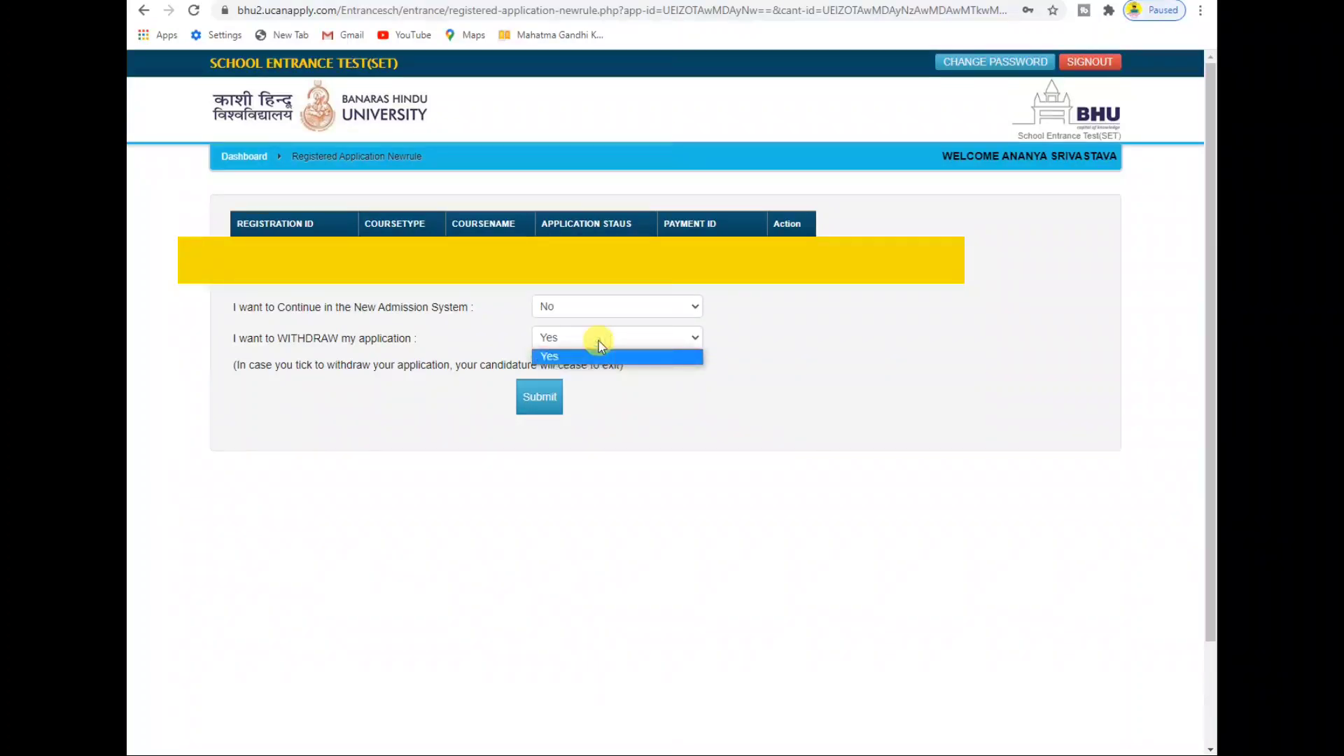
click(599, 339)
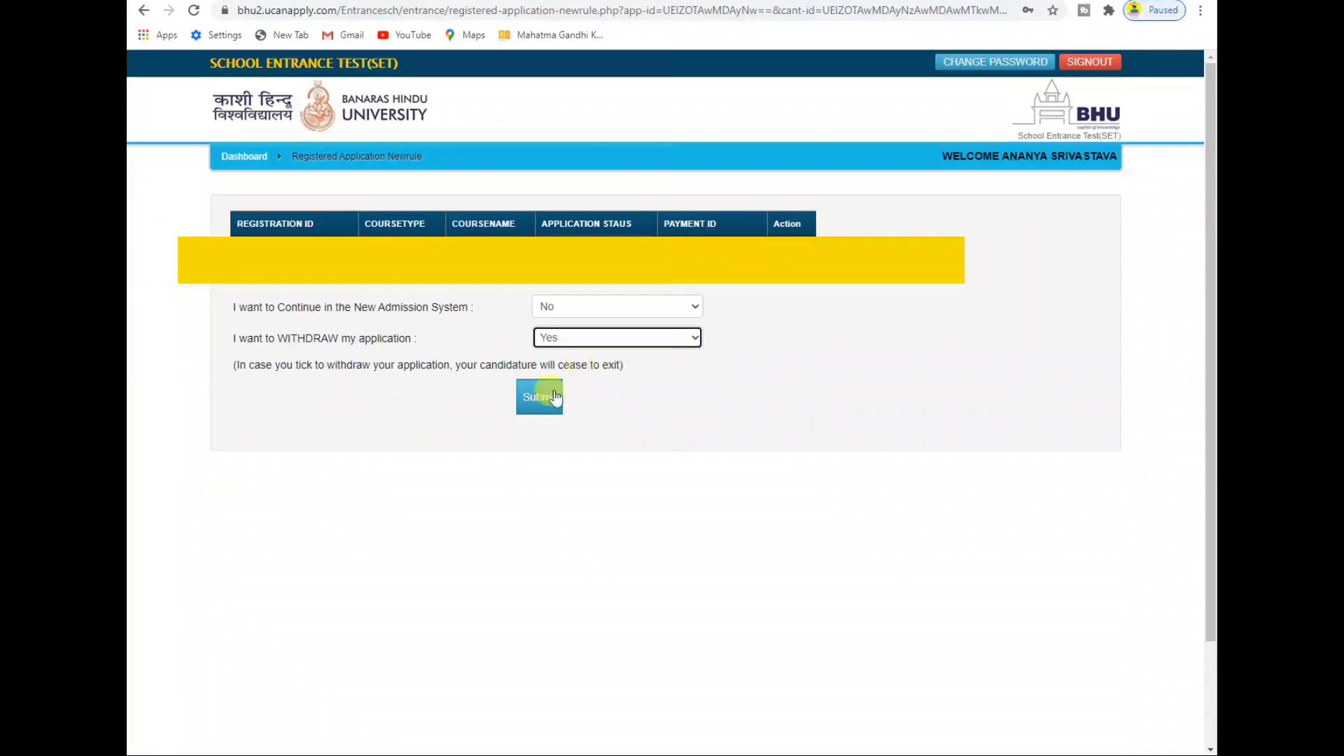
click(570, 314)
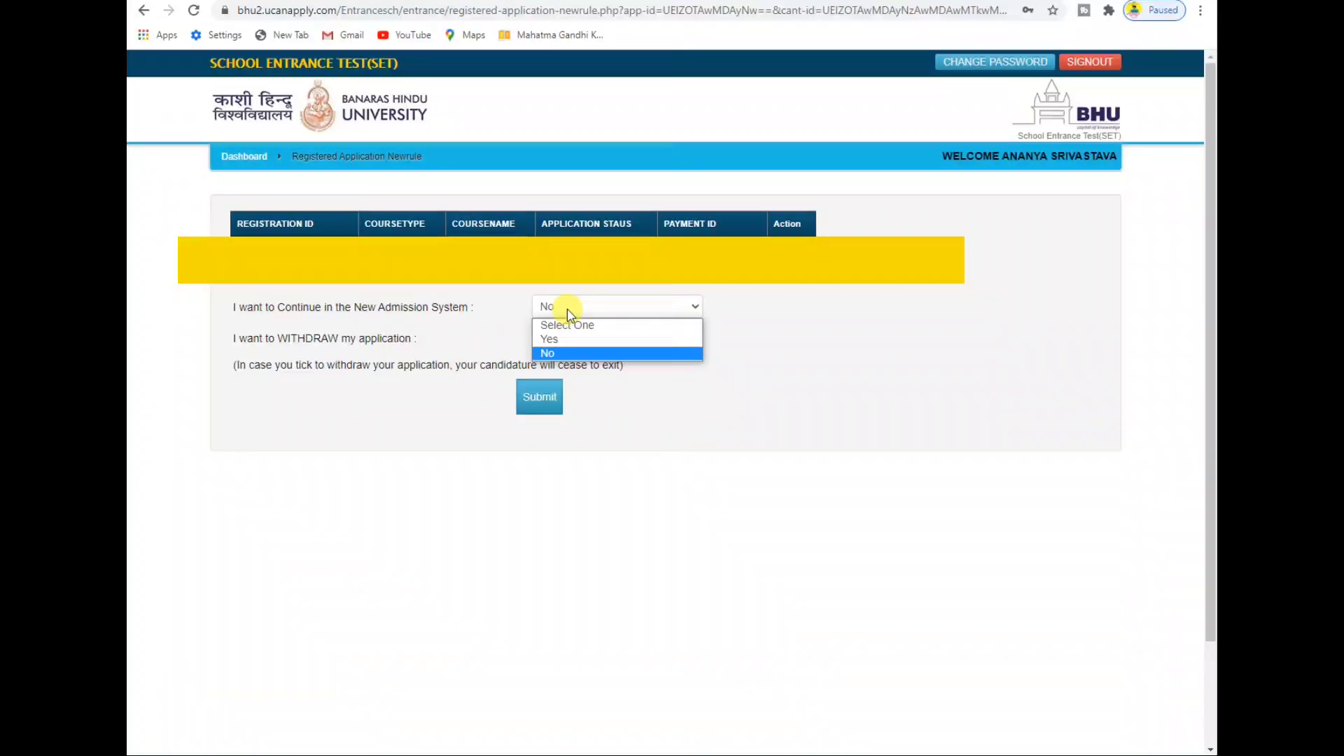
click(553, 339)
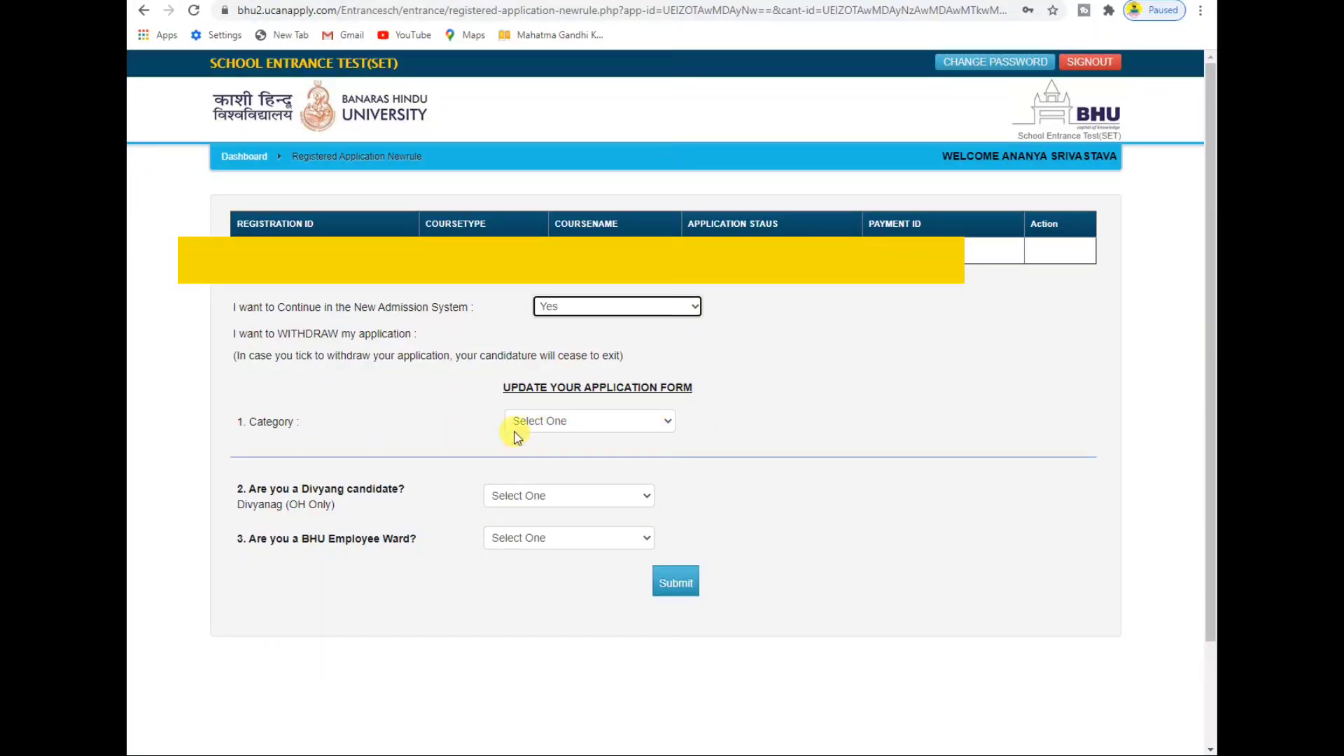
Try the ST and OBC - NCL categories and check the certificate number field
click(558, 420)
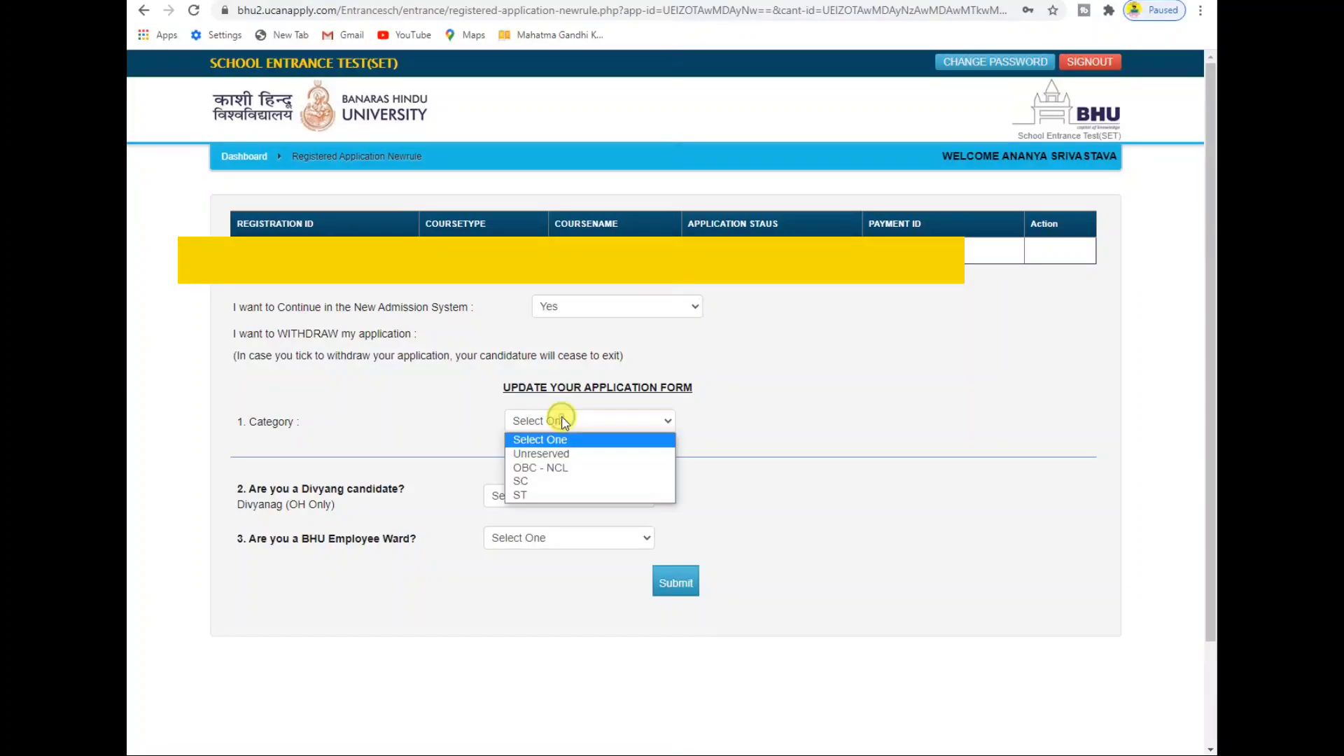
click(566, 495)
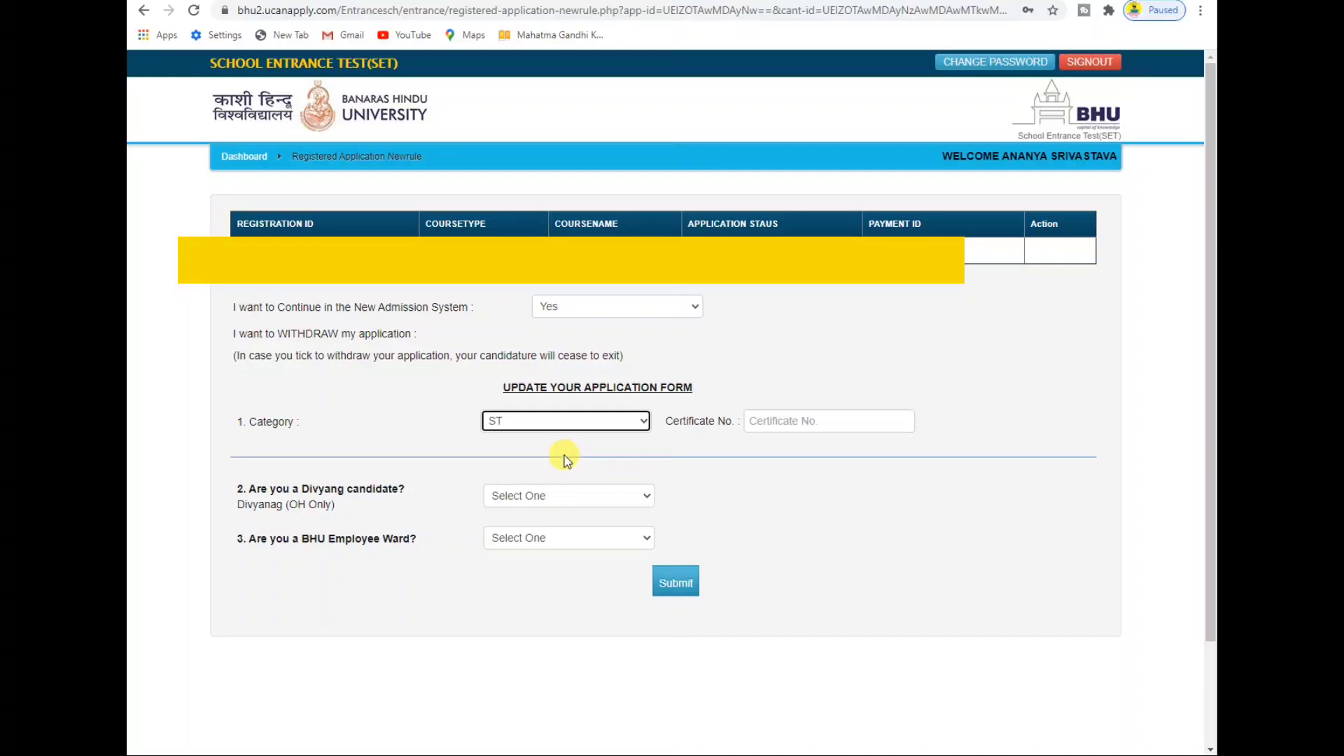
click(567, 420)
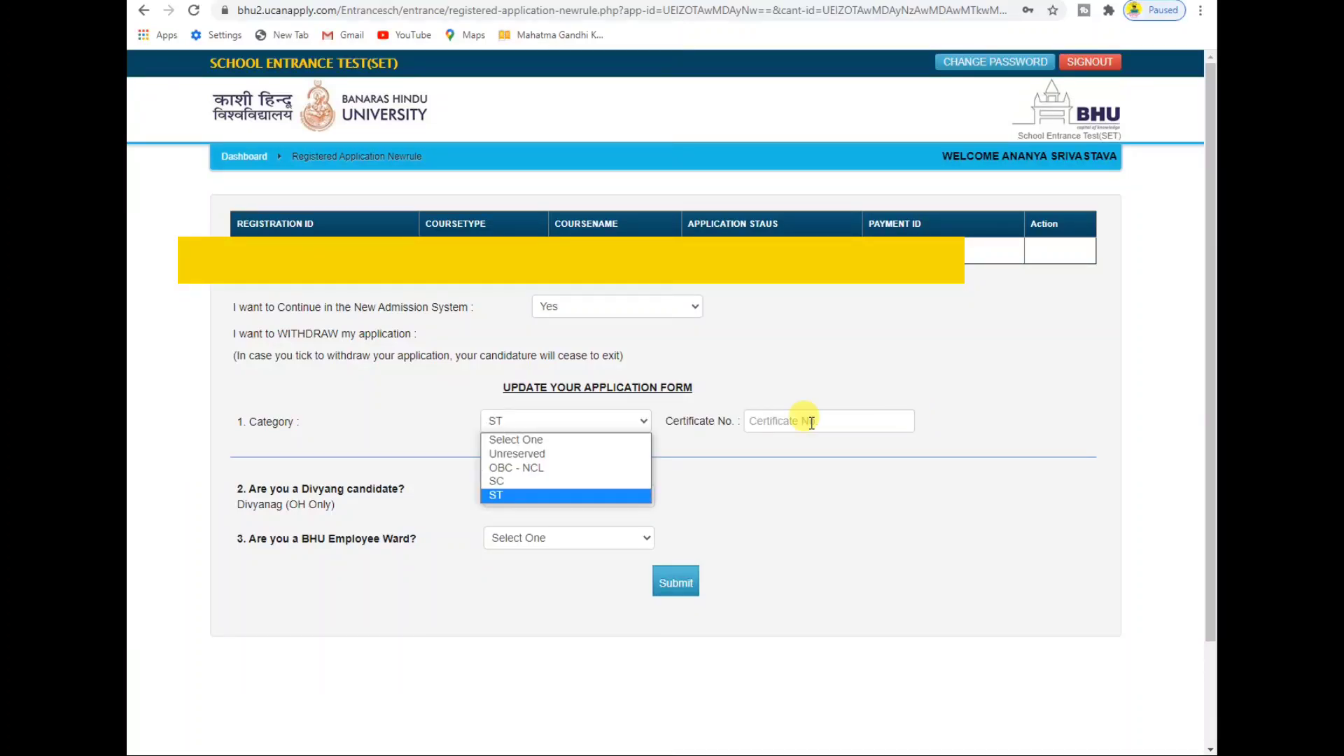
click(574, 468)
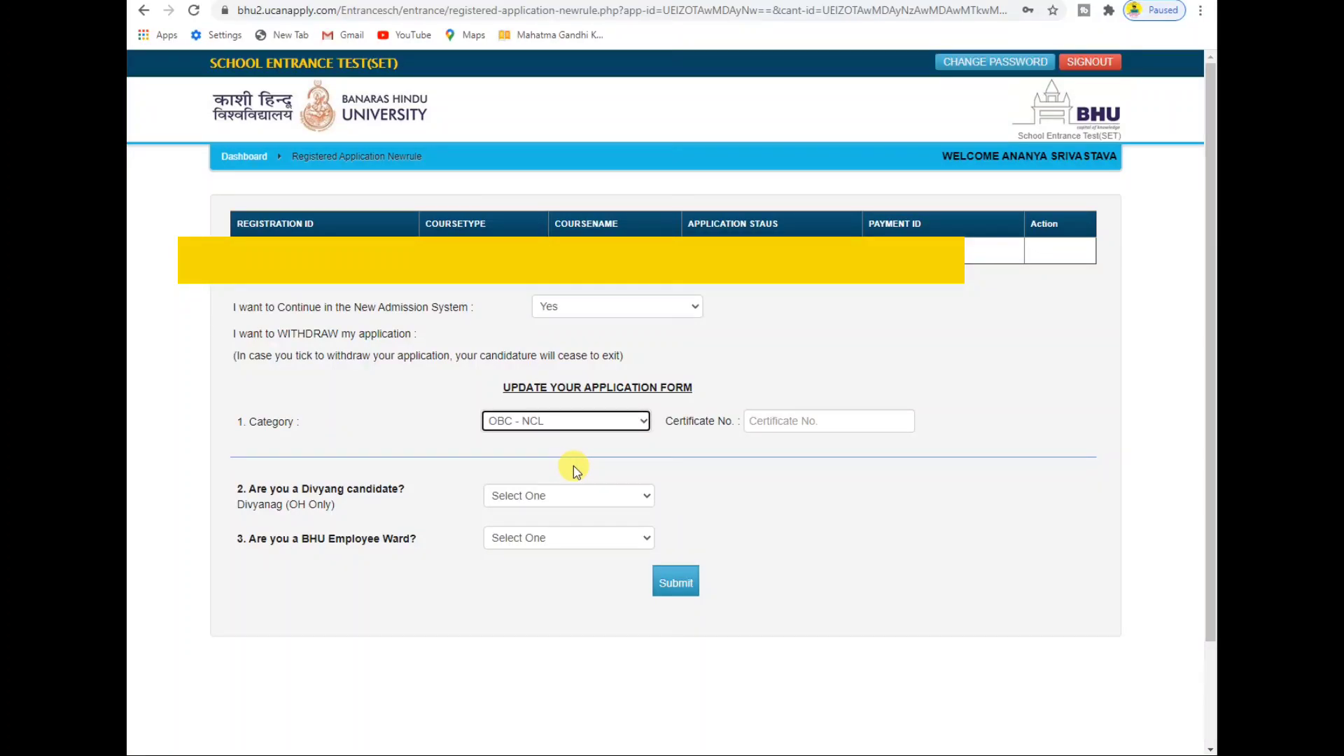
click(780, 422)
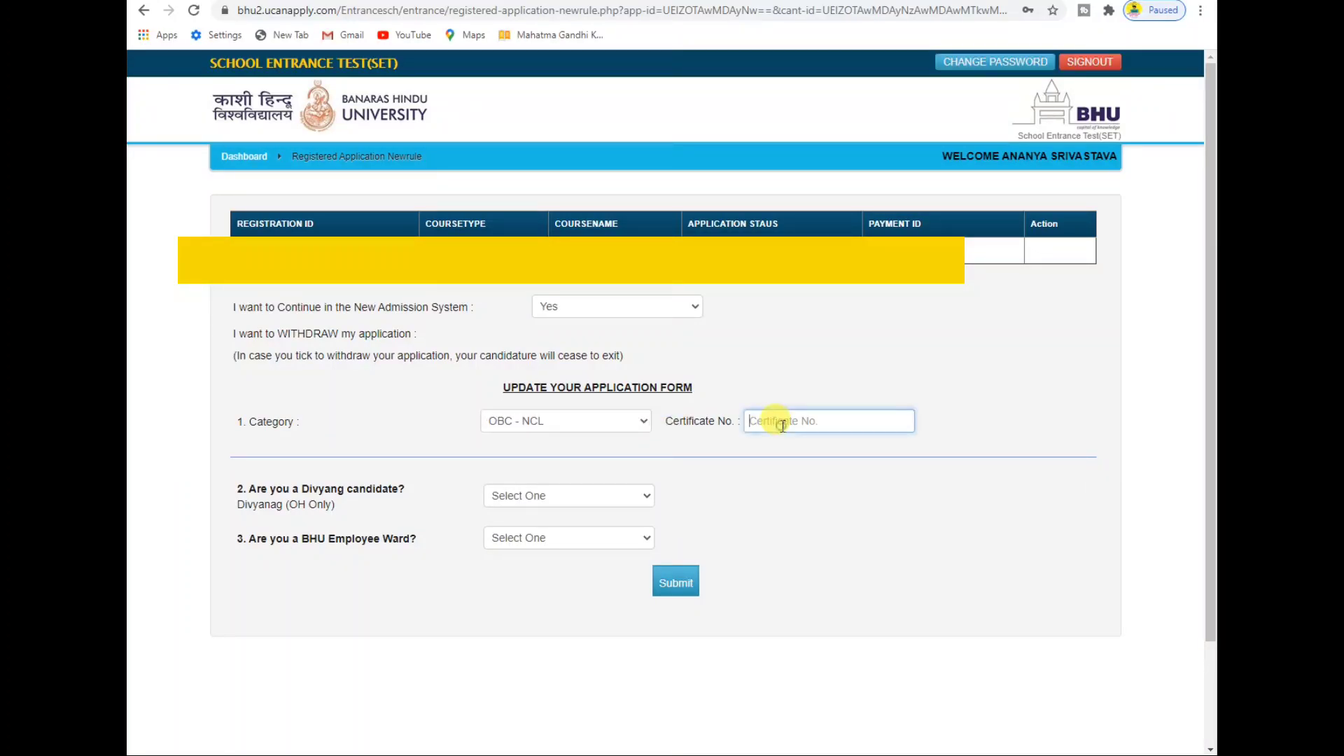
Set the application category to Unreserved
click(575, 421)
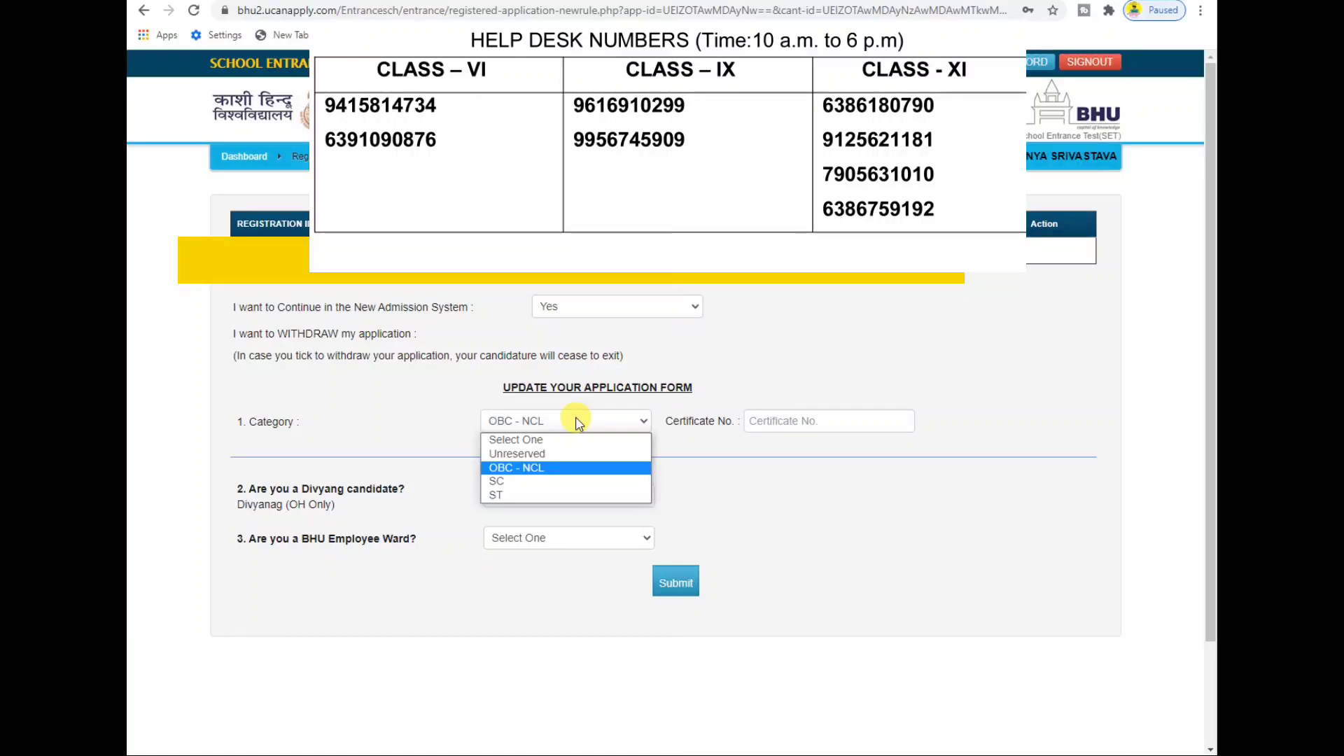
click(428, 424)
click(532, 421)
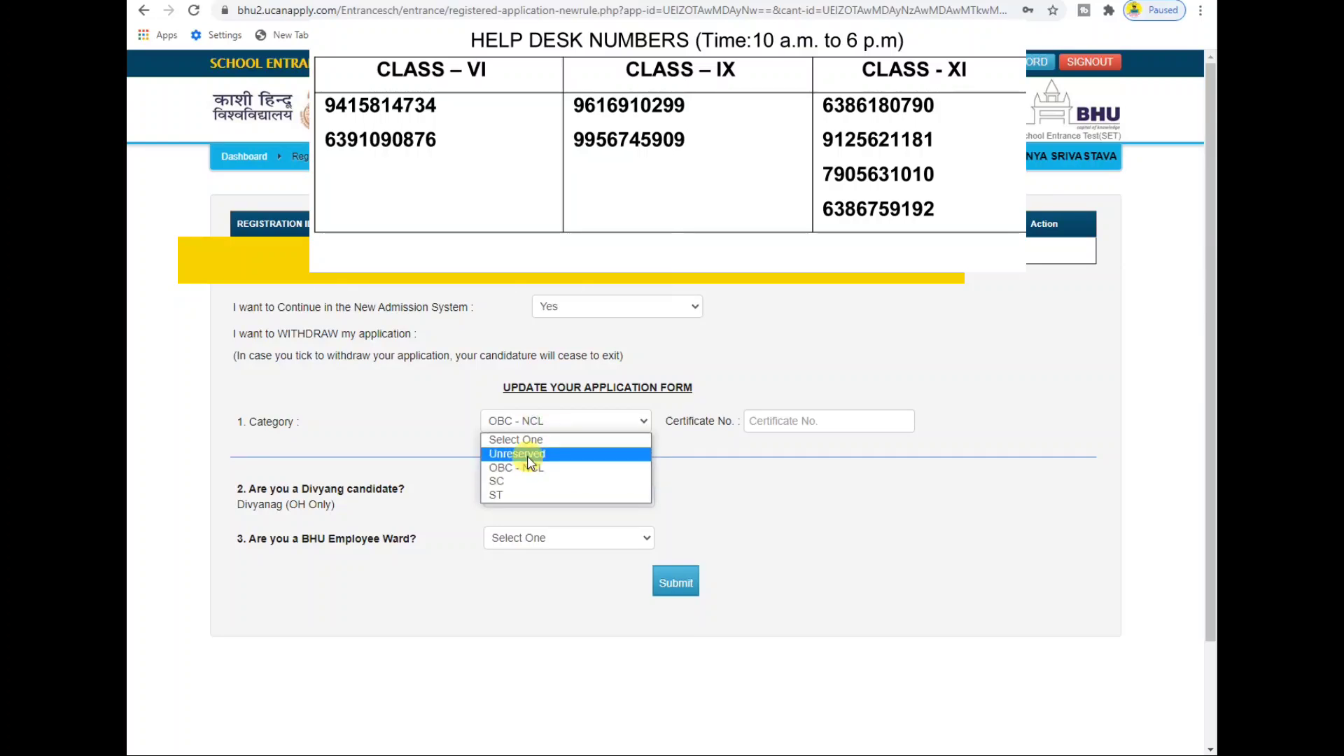
click(530, 455)
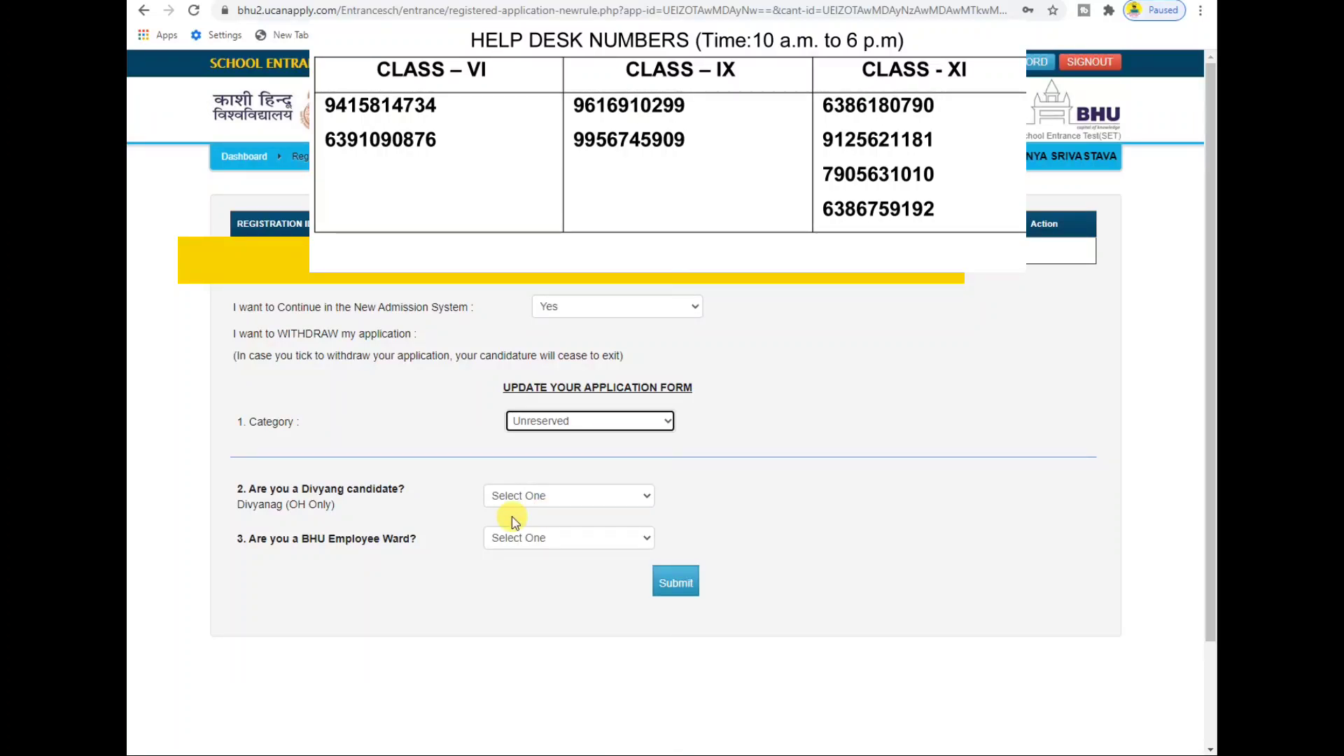
Try No and Yes for the Divyang candidate question, and Yes for BHU Employee Ward
click(525, 499)
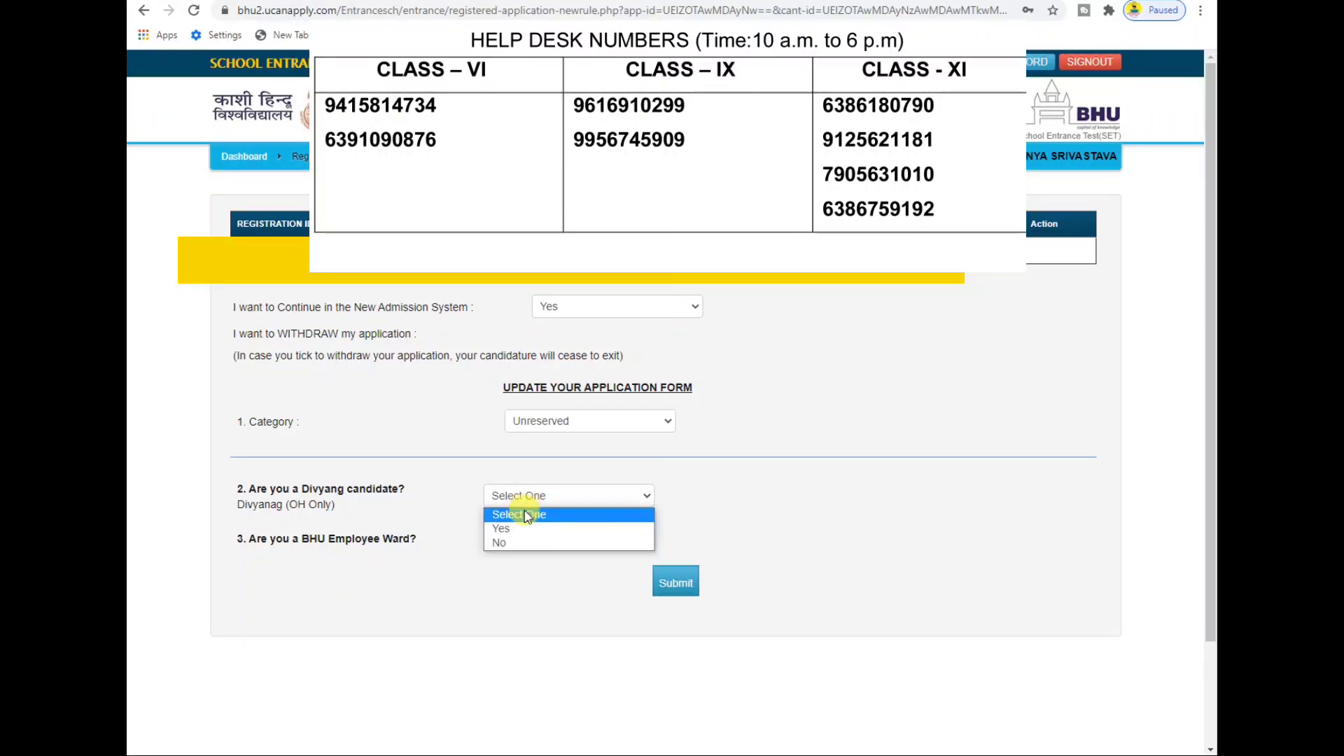
click(520, 547)
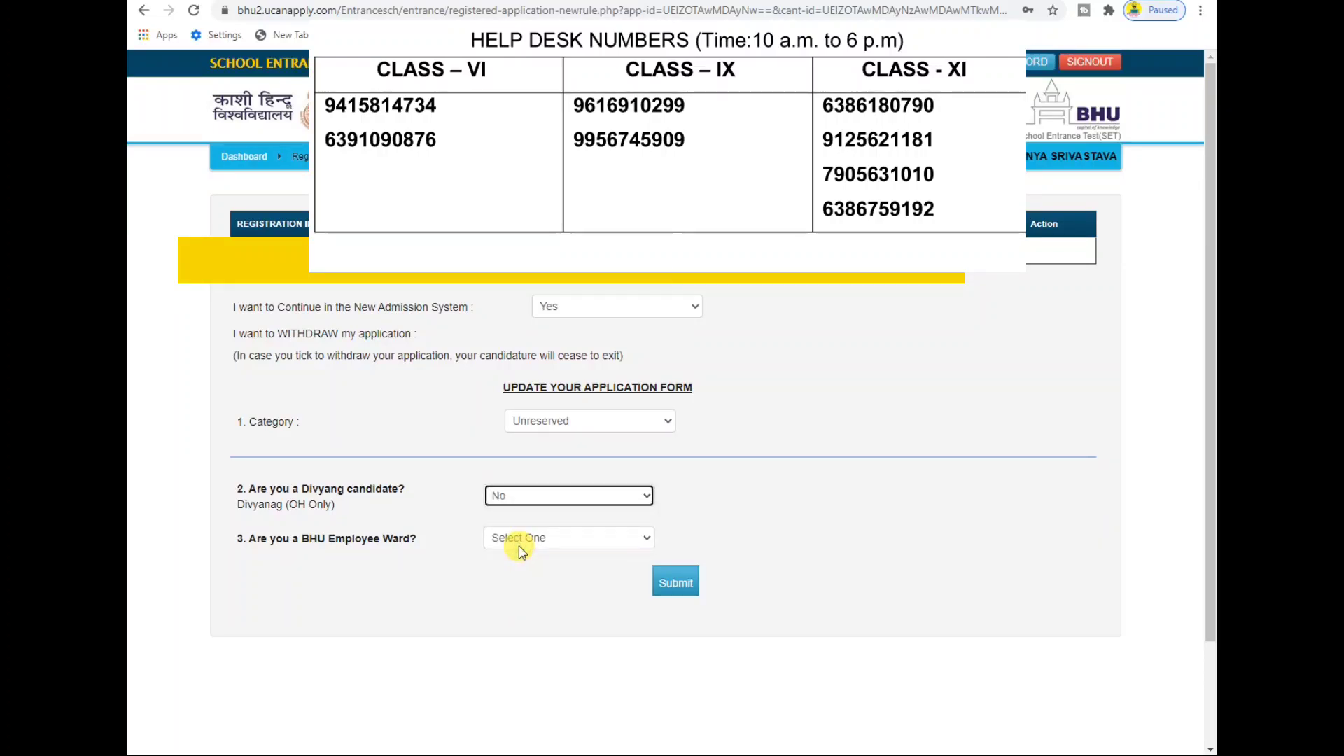
click(520, 493)
click(523, 524)
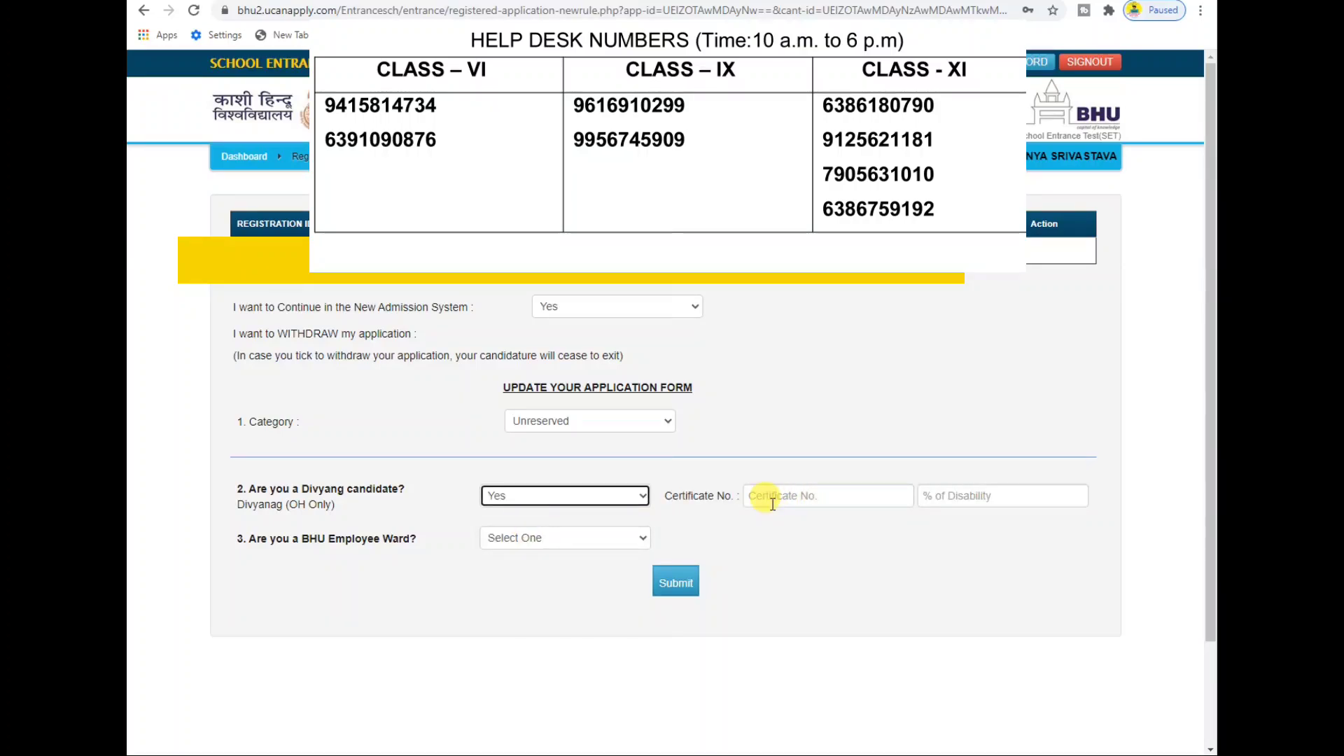
click(519, 539)
click(519, 572)
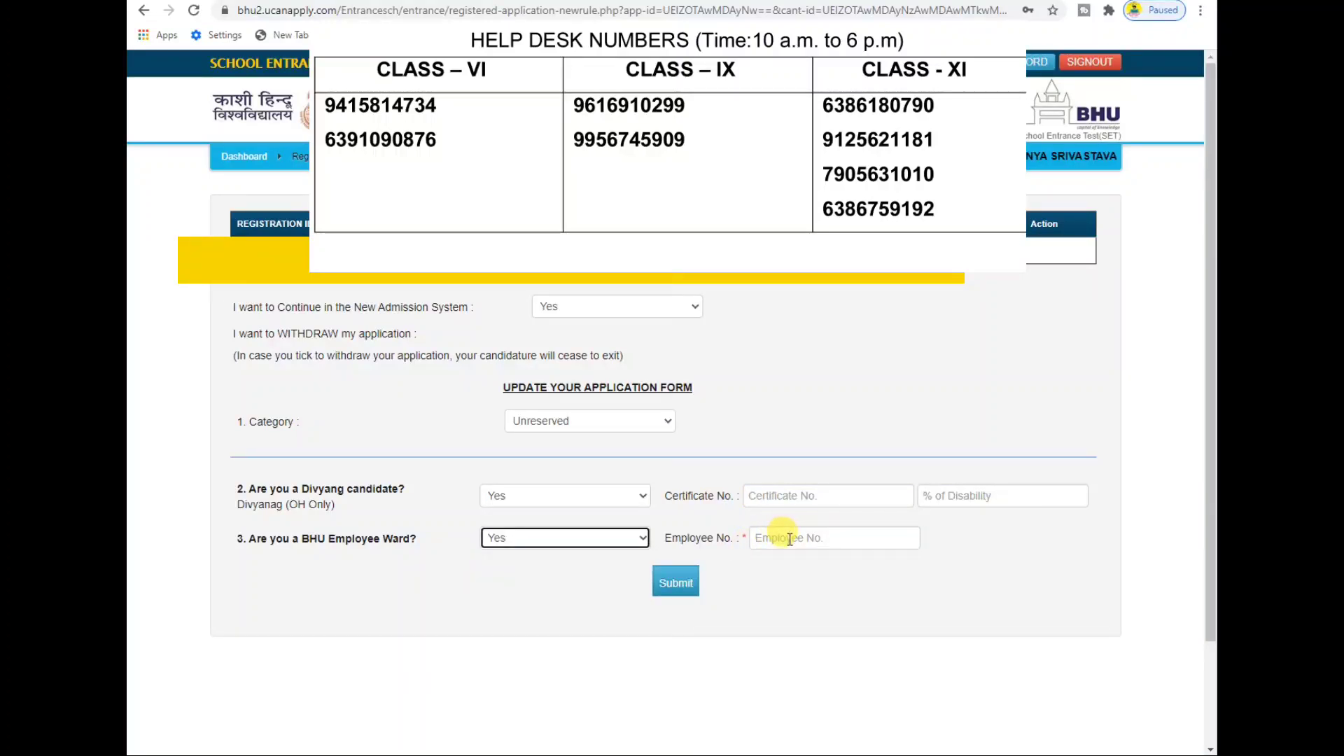
Answer No to both the Divyang candidate and BHU Employee Ward questions
click(530, 498)
click(518, 544)
click(519, 545)
click(506, 588)
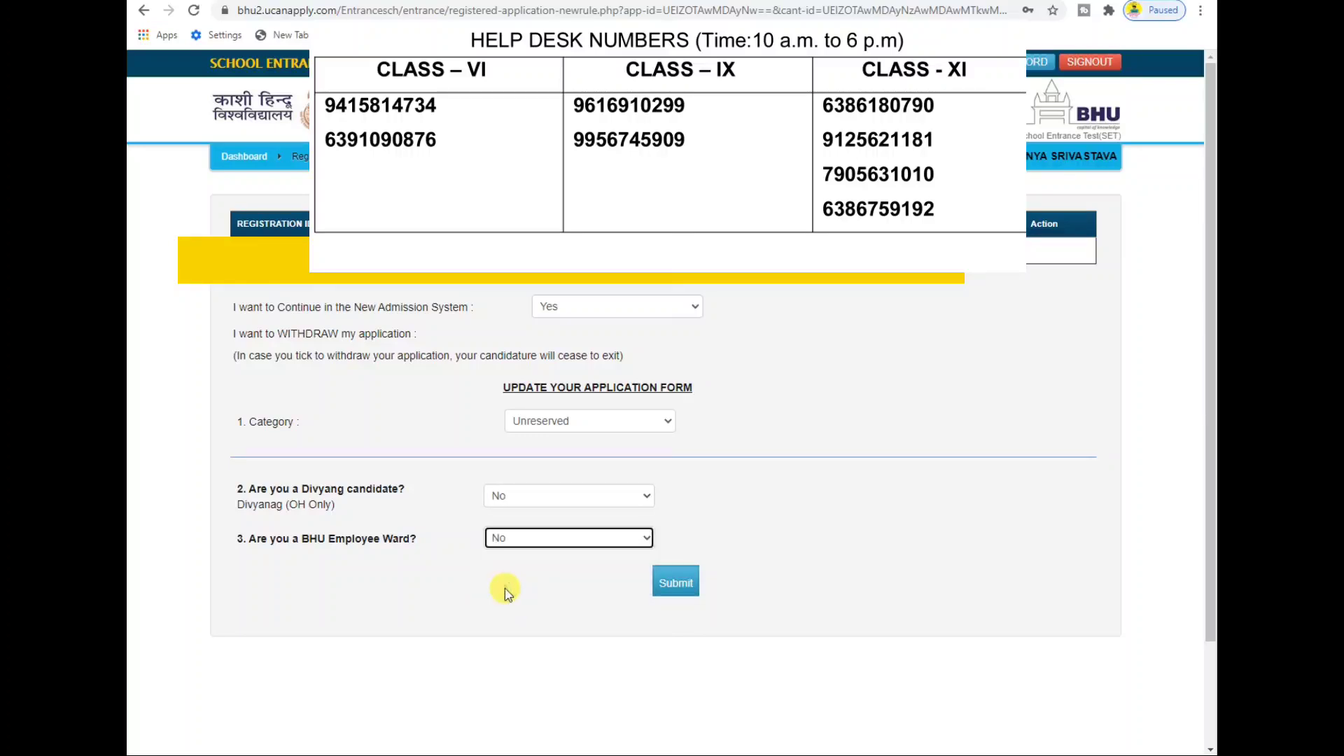
Submit the updated application form and confirm the submission
click(667, 585)
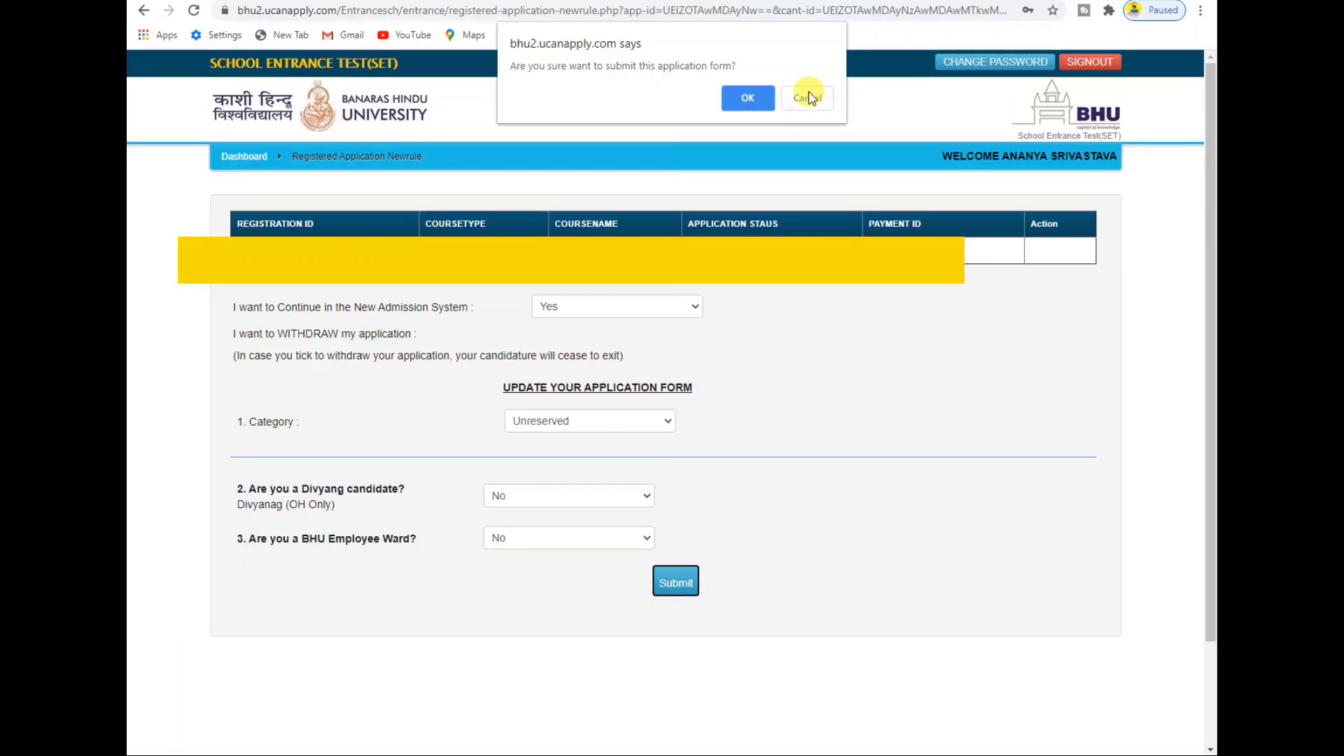
click(754, 95)
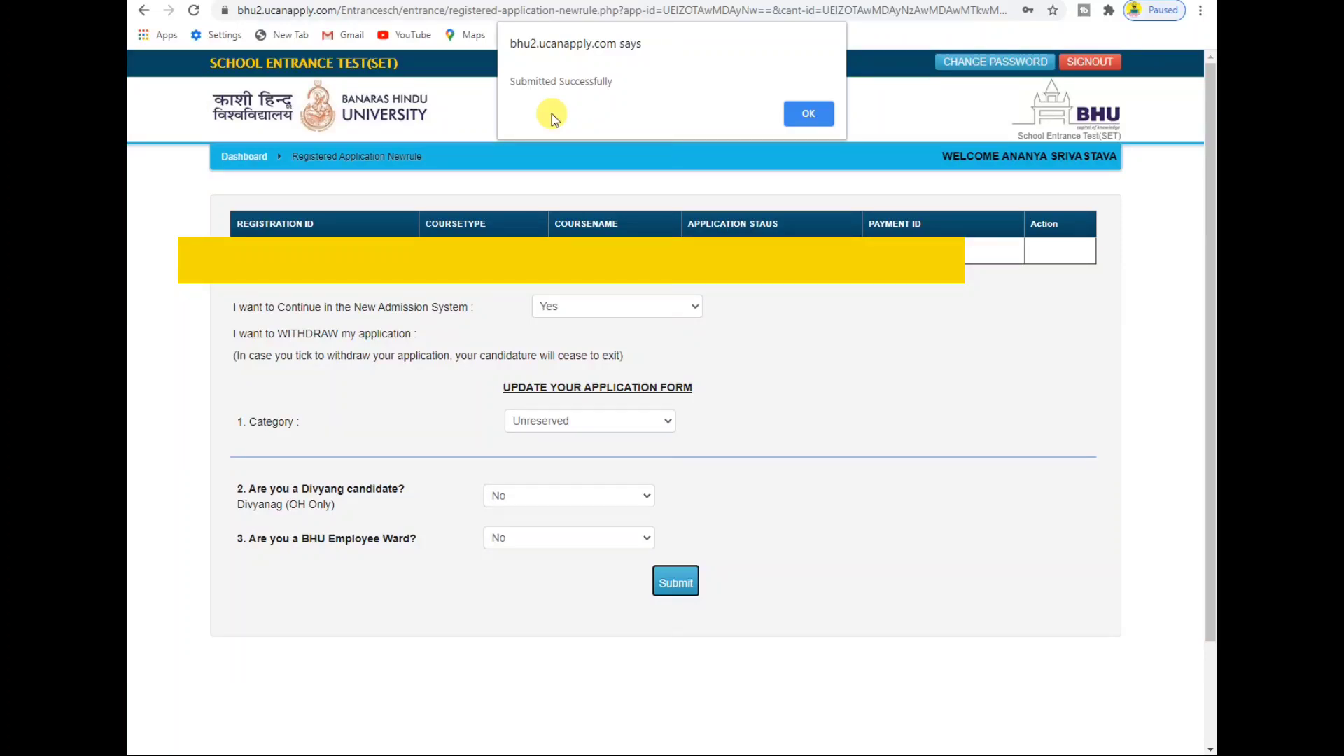
click(812, 115)
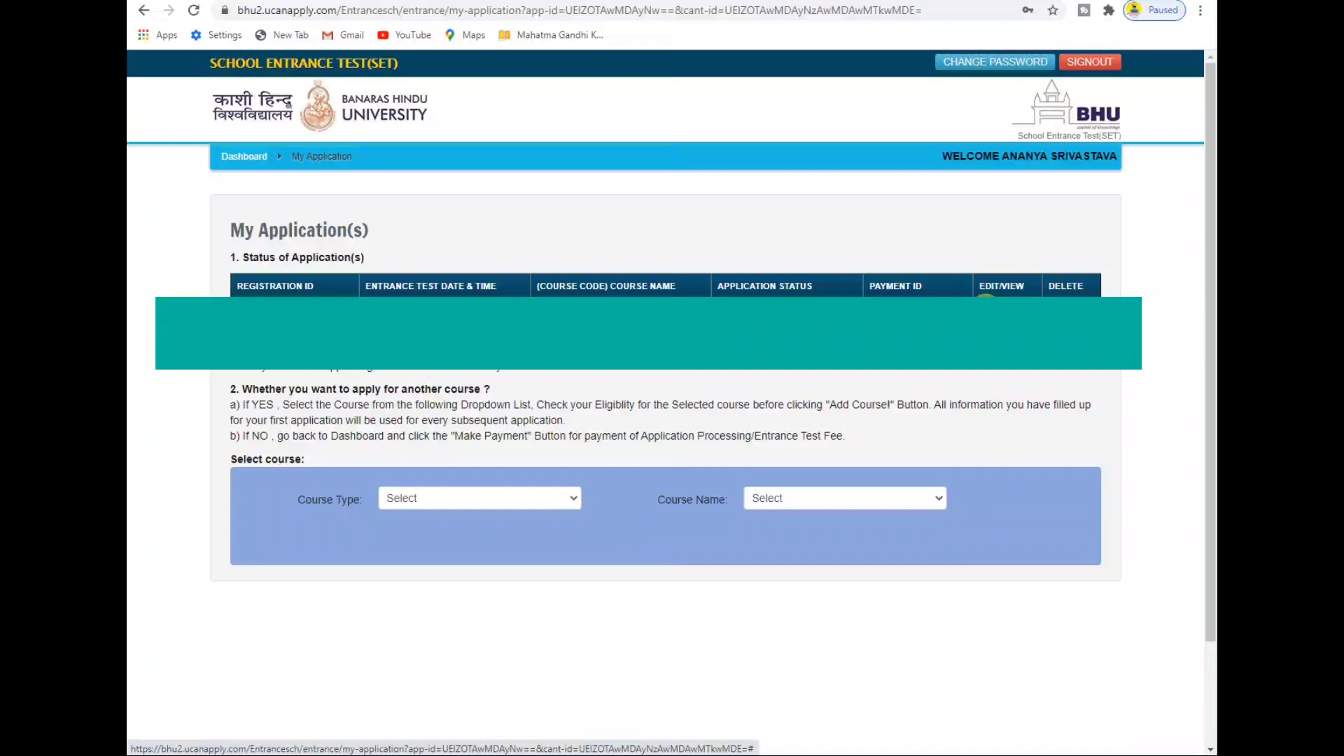
Sign out of the current applicant account and sign in with a different applicant's account
click(1090, 63)
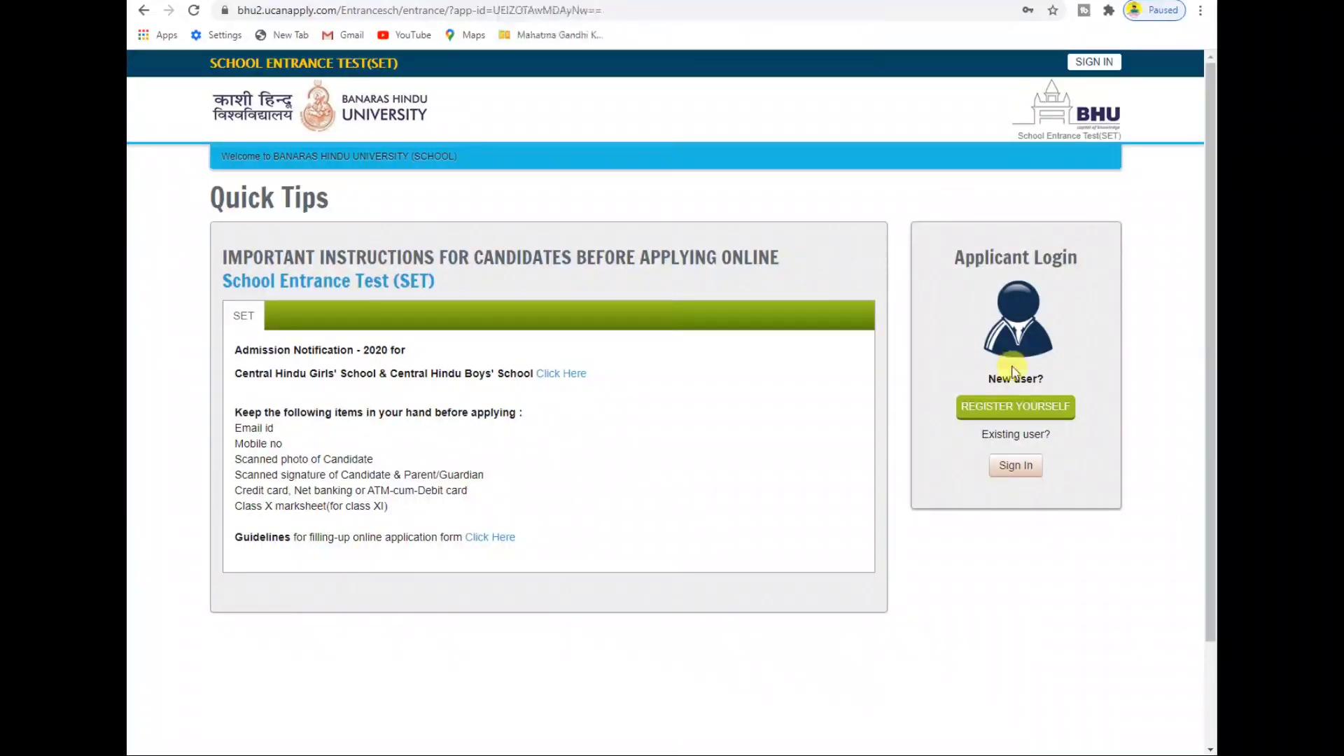
click(1018, 466)
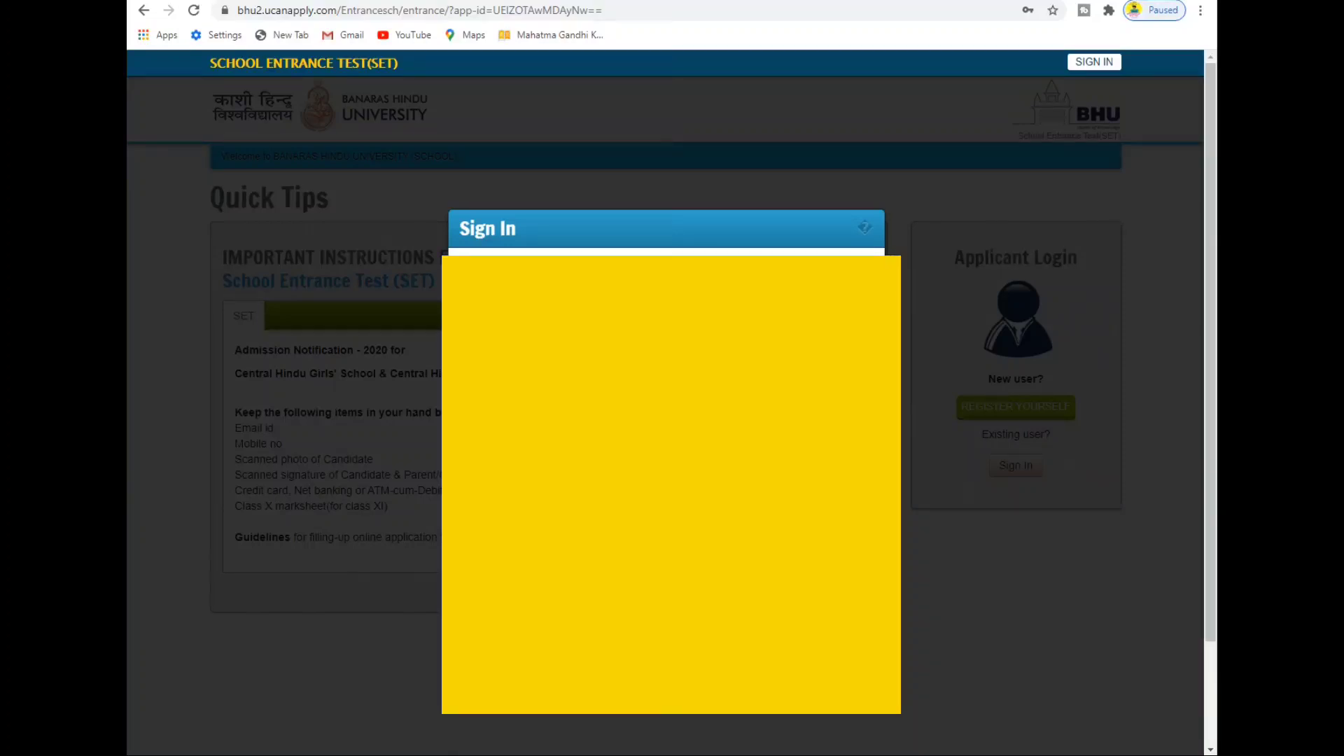
key(Return)
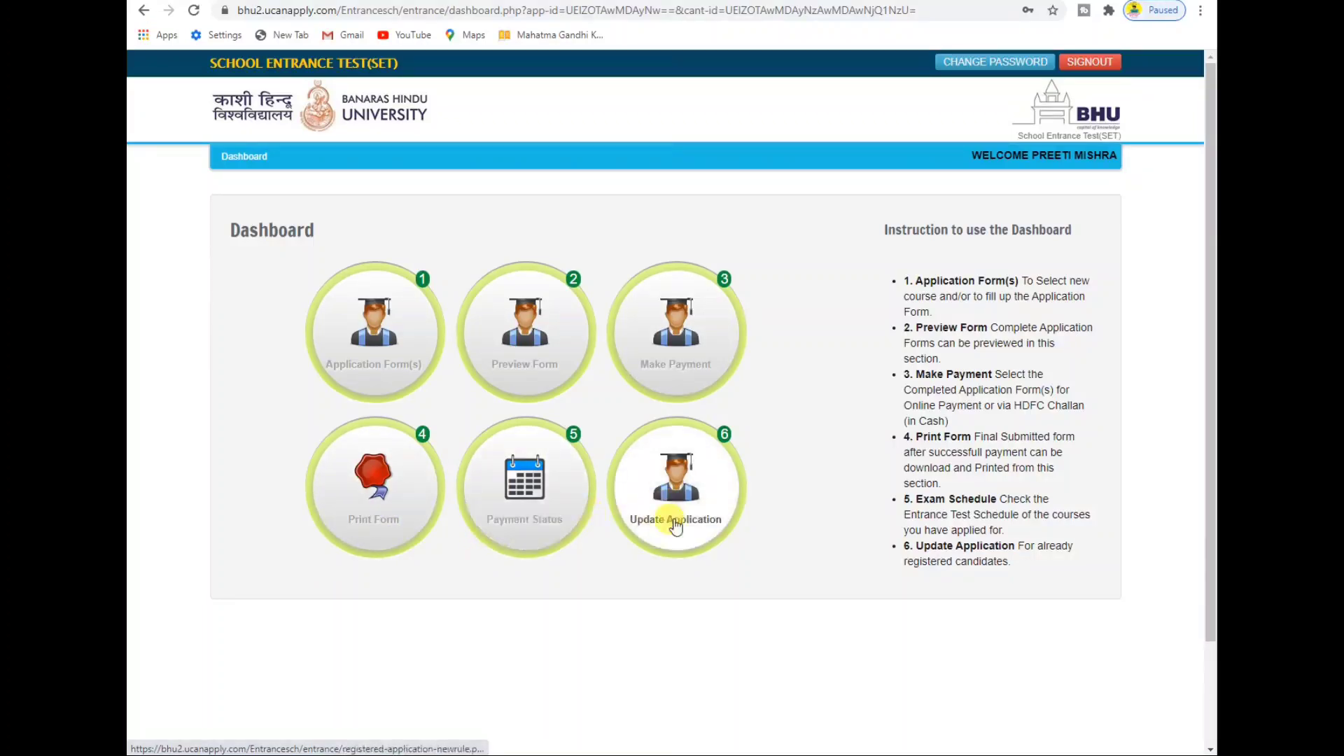
Open Update Application for this applicant and answer Yes to continuing in the New Admission System
click(686, 499)
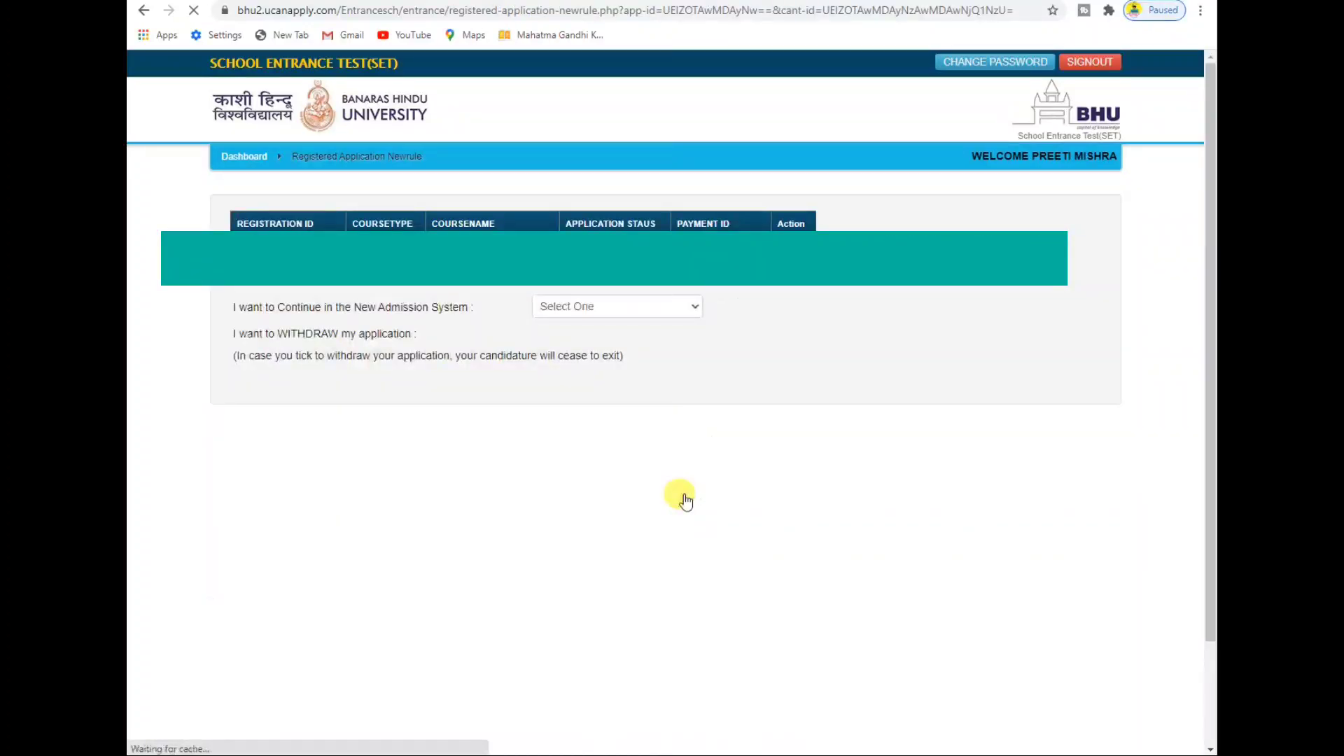
click(588, 307)
click(572, 340)
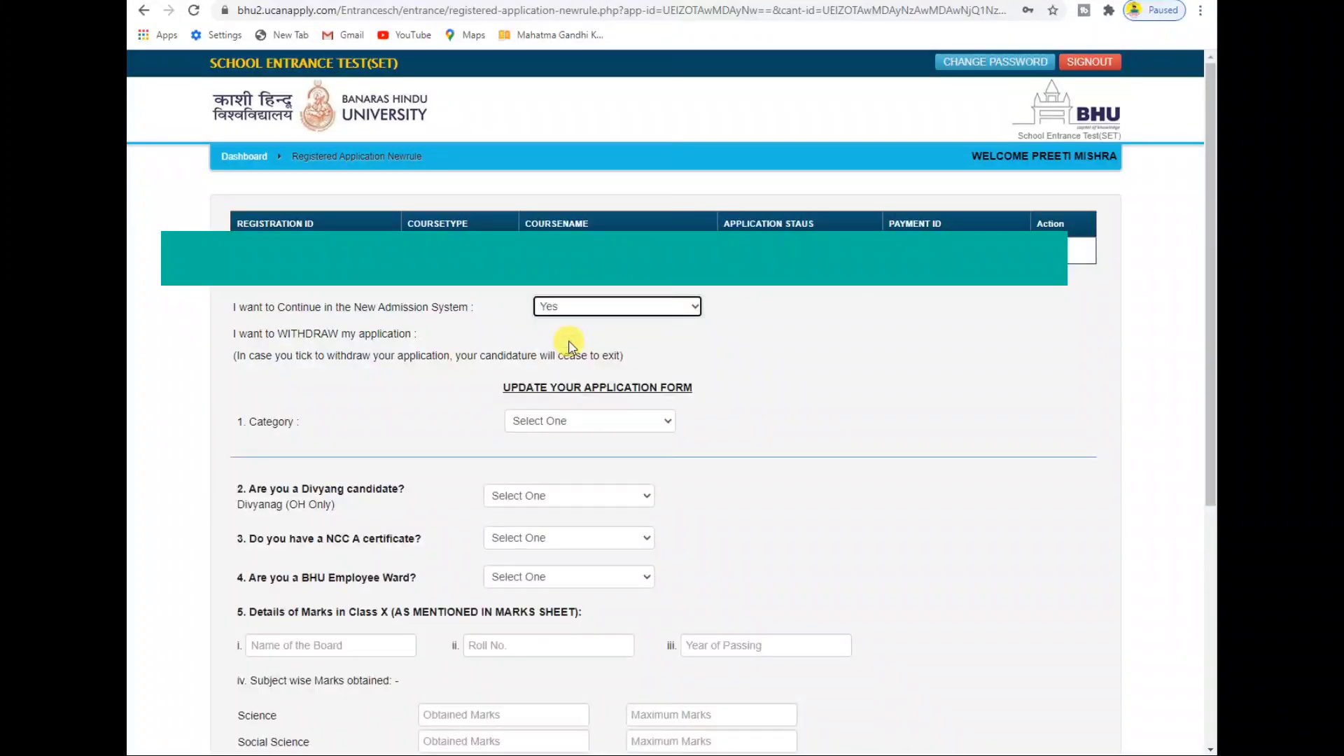
Examine the category choices and the Class X marks section of the update form
click(560, 424)
click(870, 366)
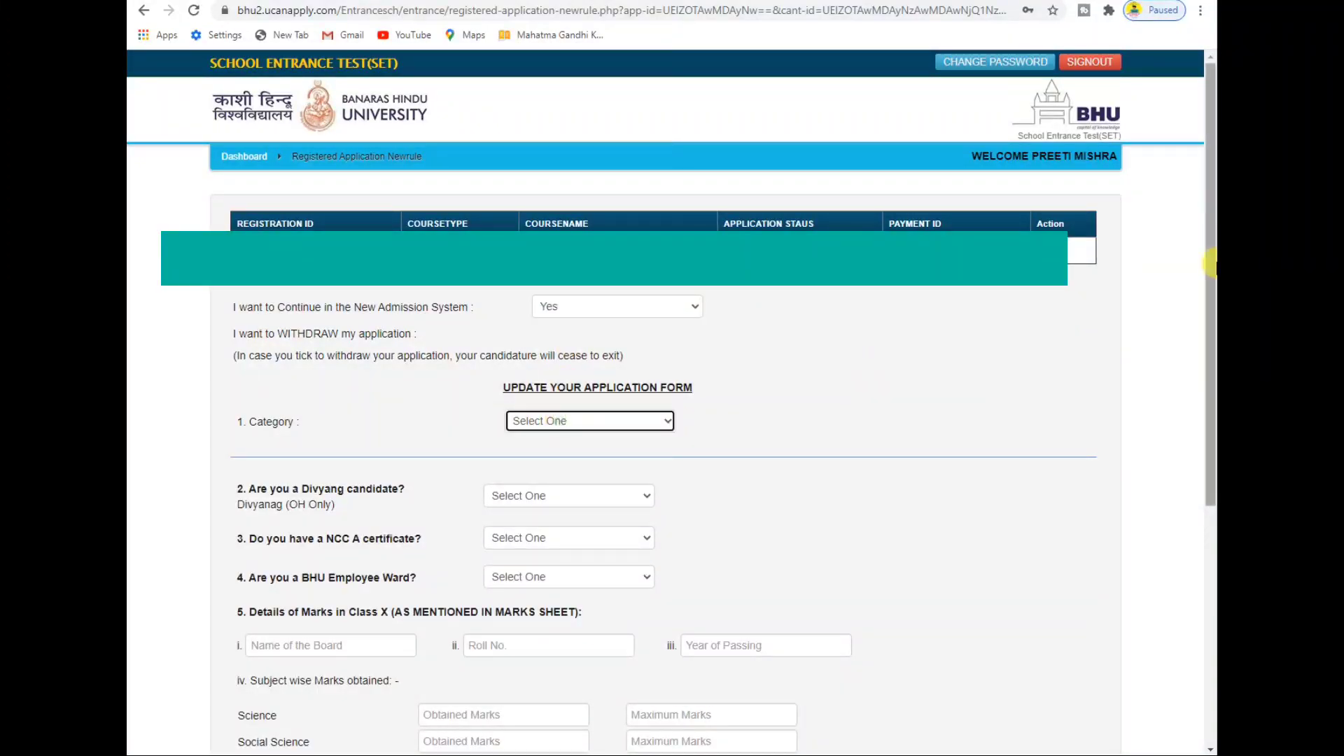
scroll(1211, 350, down, 2)
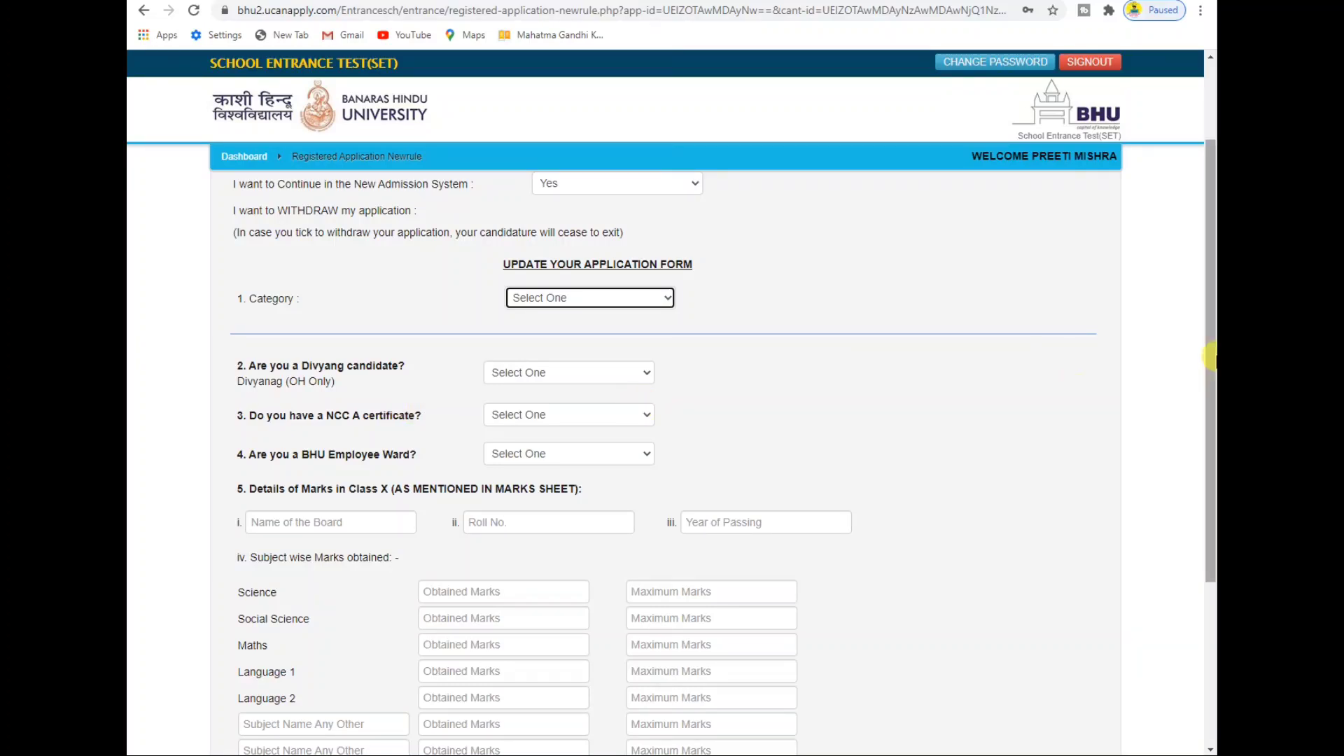
drag(1209, 356, 1212, 384)
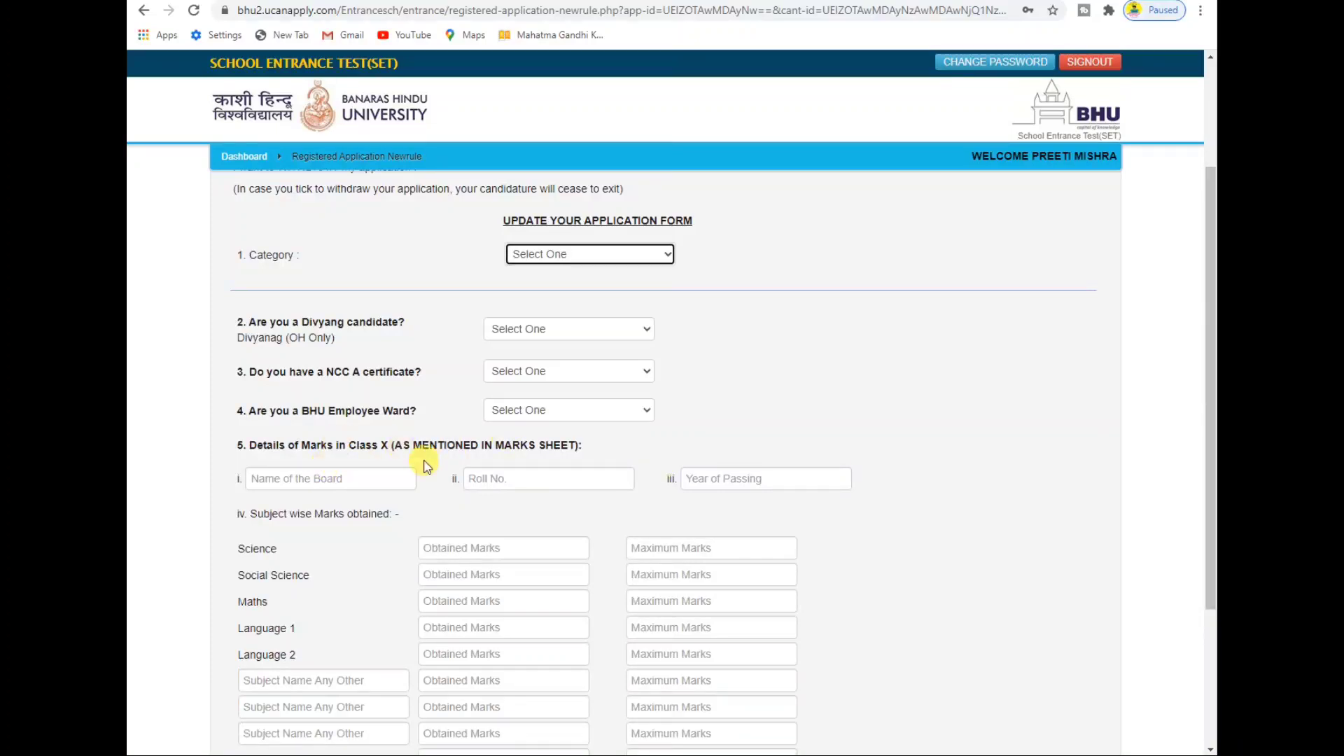
Review the rest of the update form and change the answer on continuing in the New Admission System to No to withdraw the application
drag(1209, 303, 1200, 423)
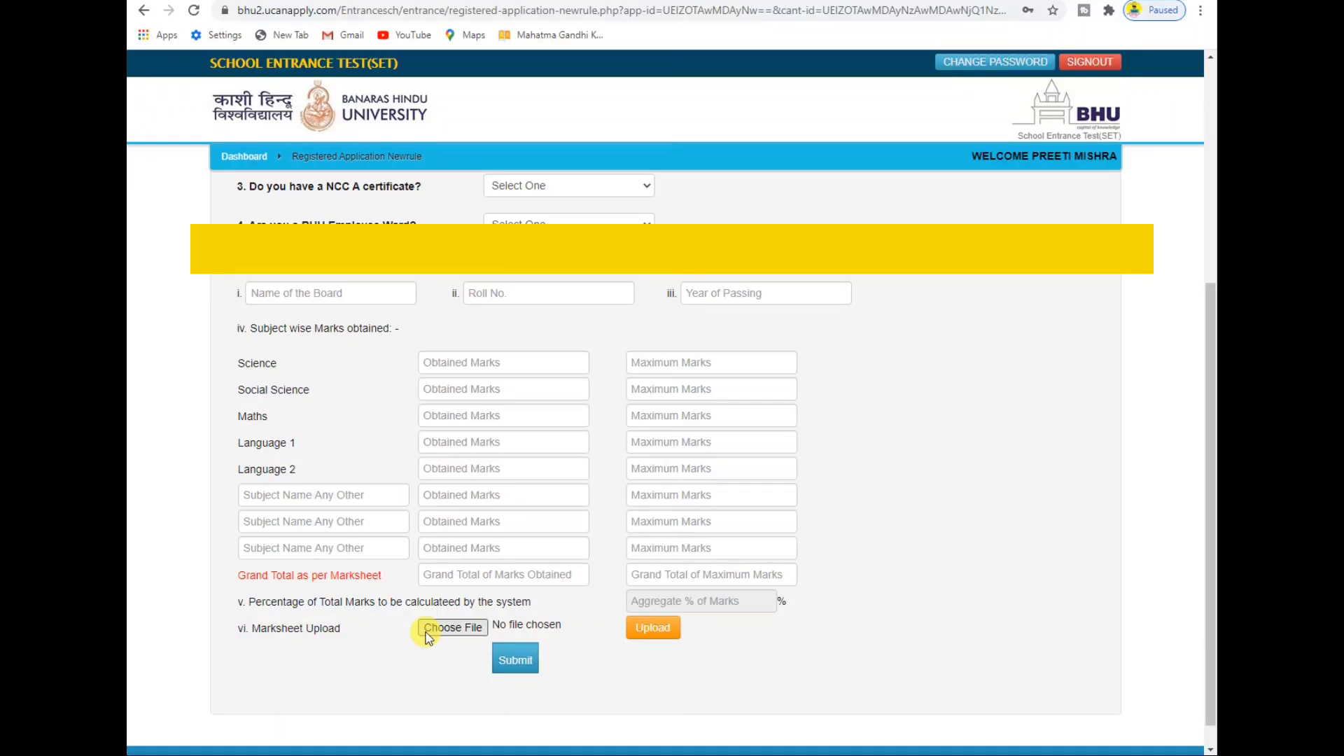
drag(1210, 314, 1209, 98)
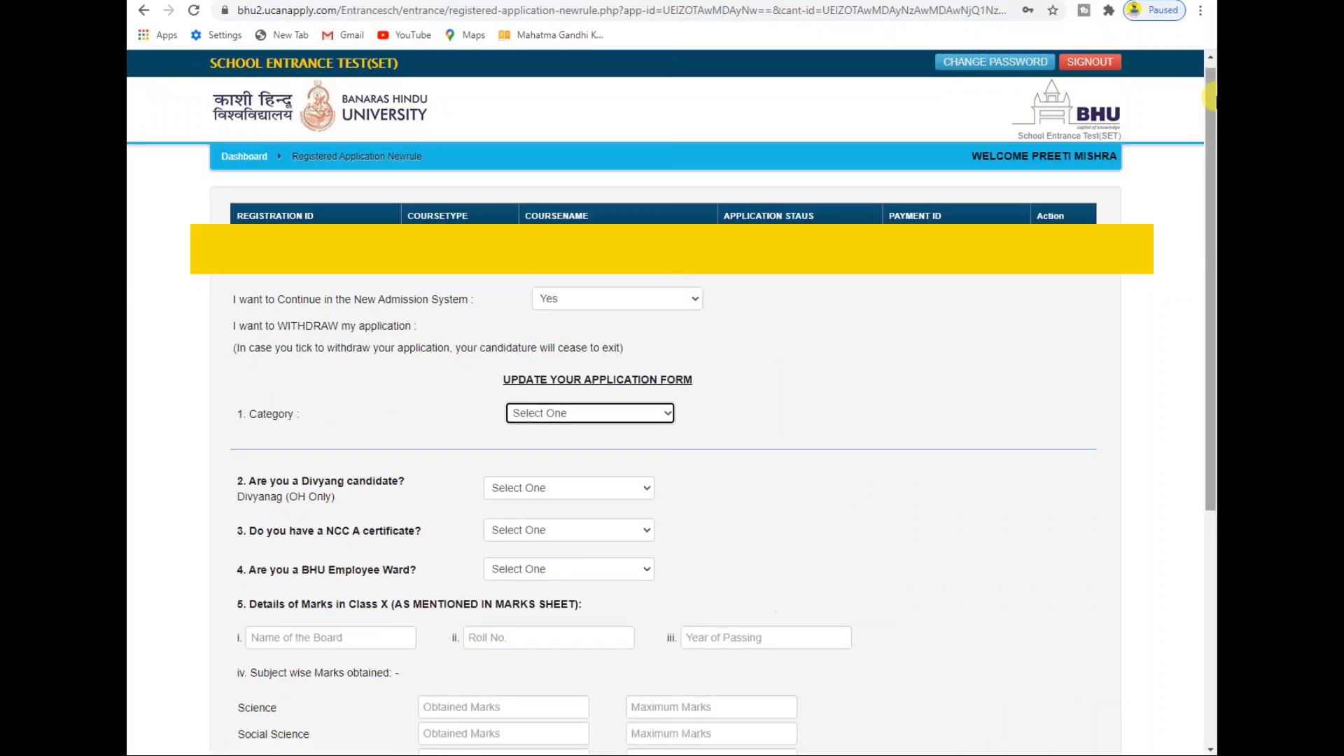
click(585, 296)
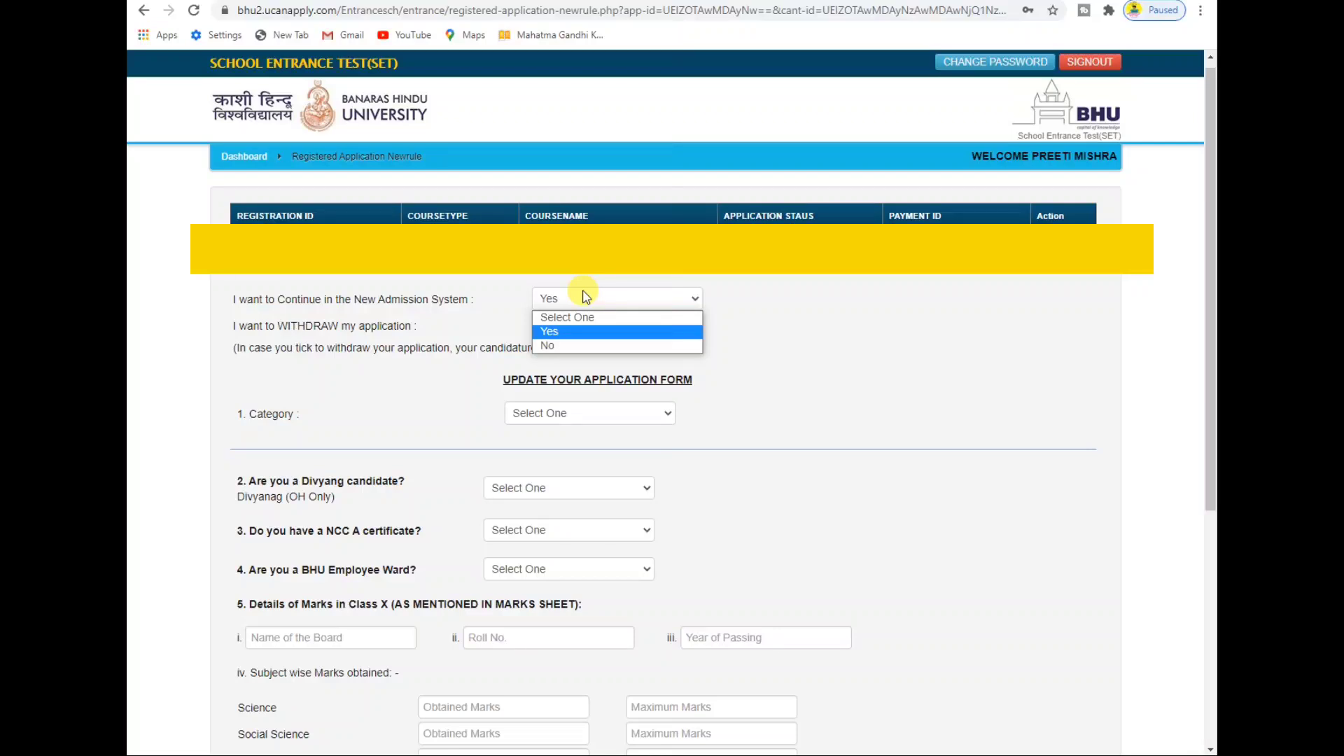
click(580, 346)
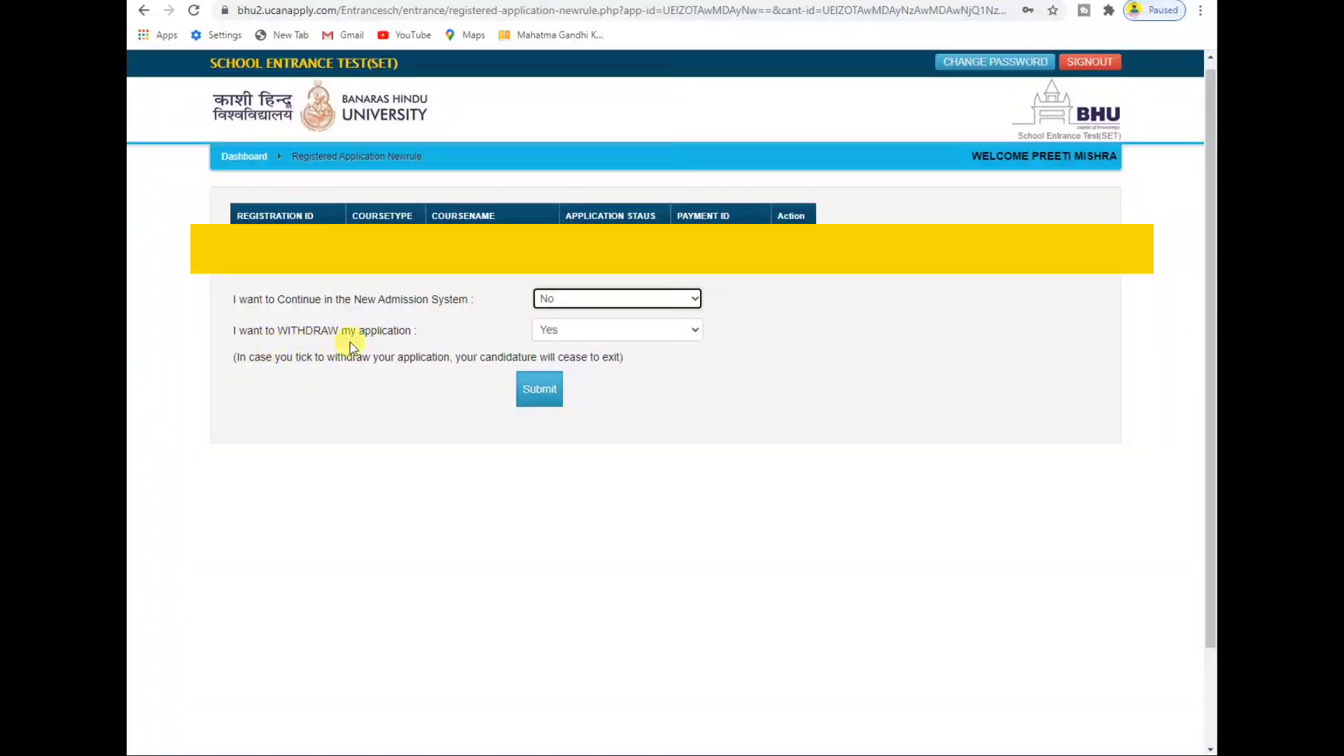
Submit the application withdrawal, confirm the submission and sign out of the applicant account
click(539, 397)
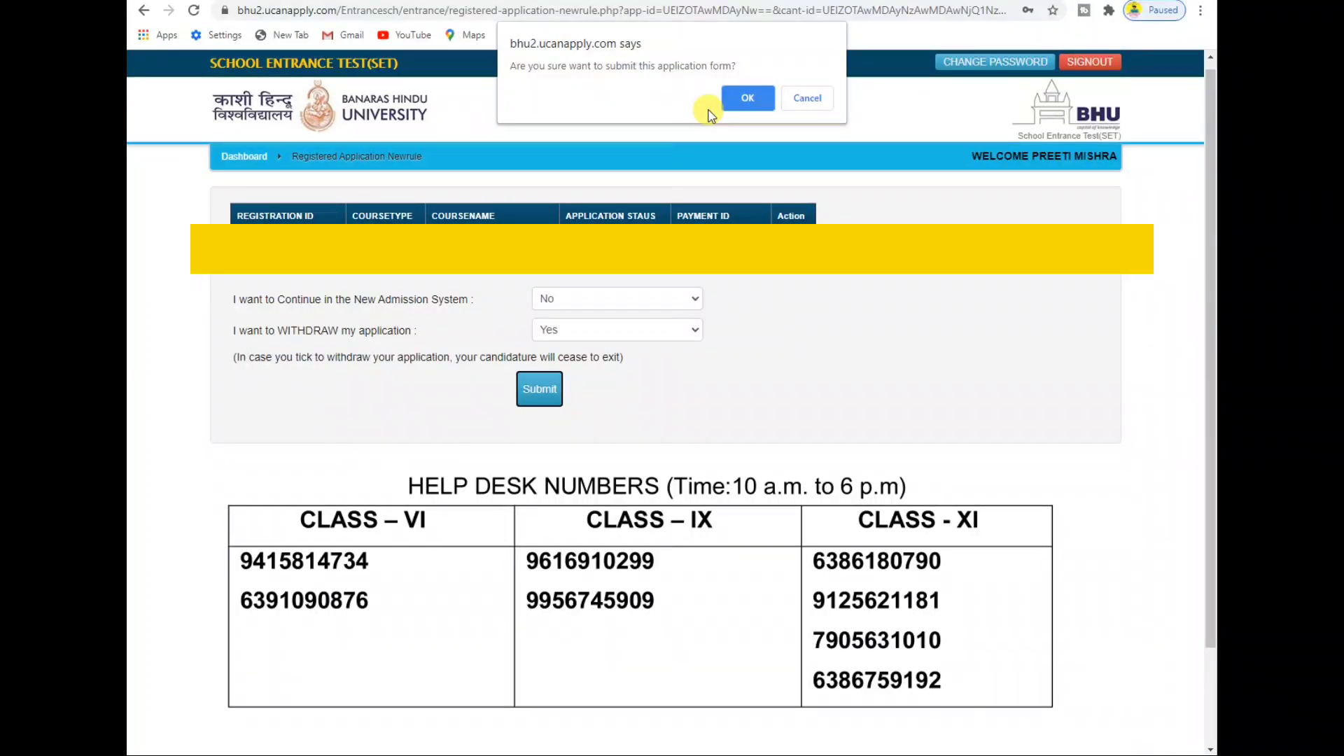
click(733, 105)
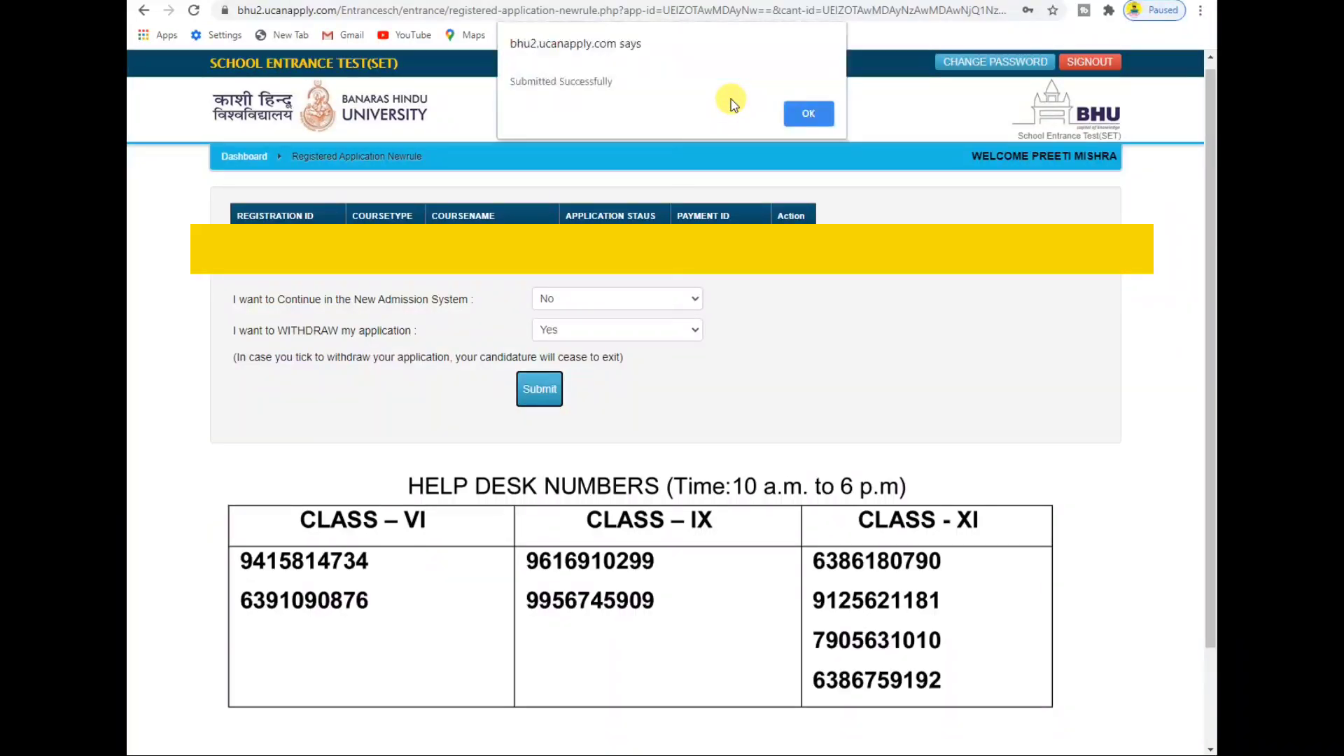
click(802, 114)
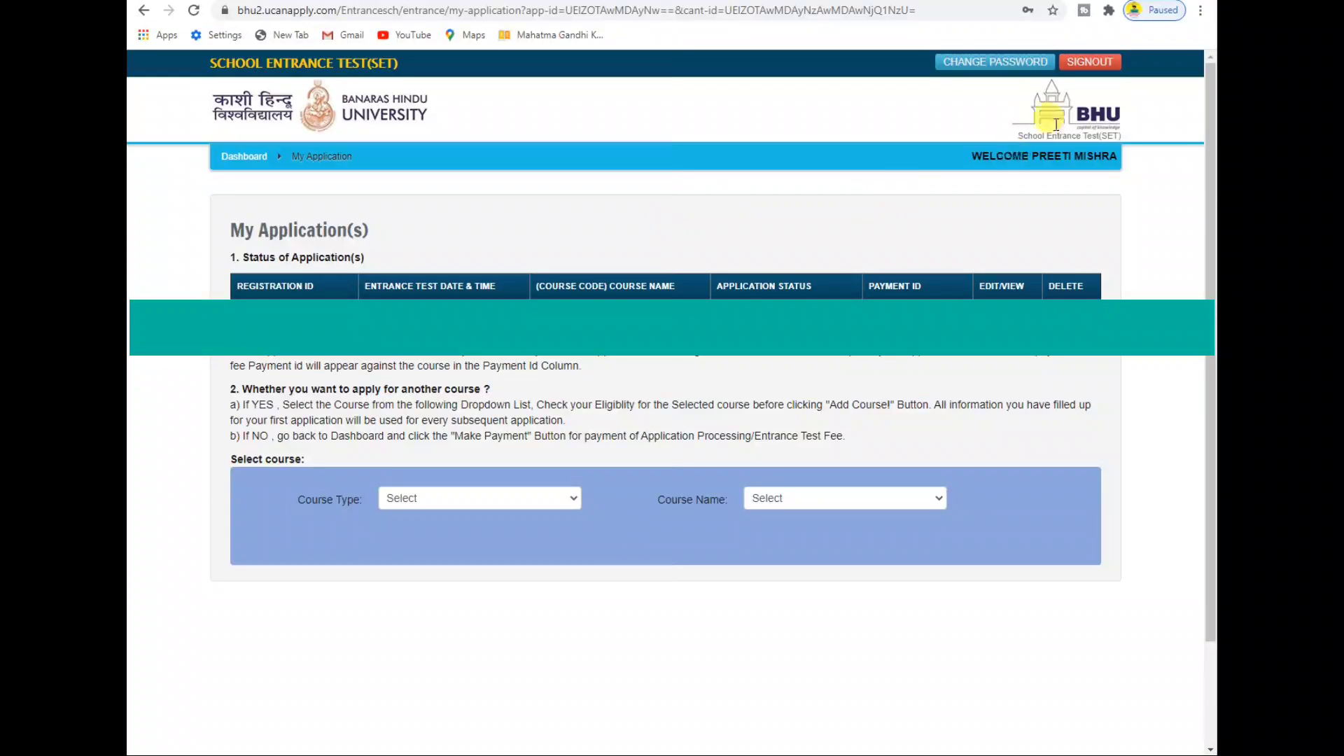
click(1090, 64)
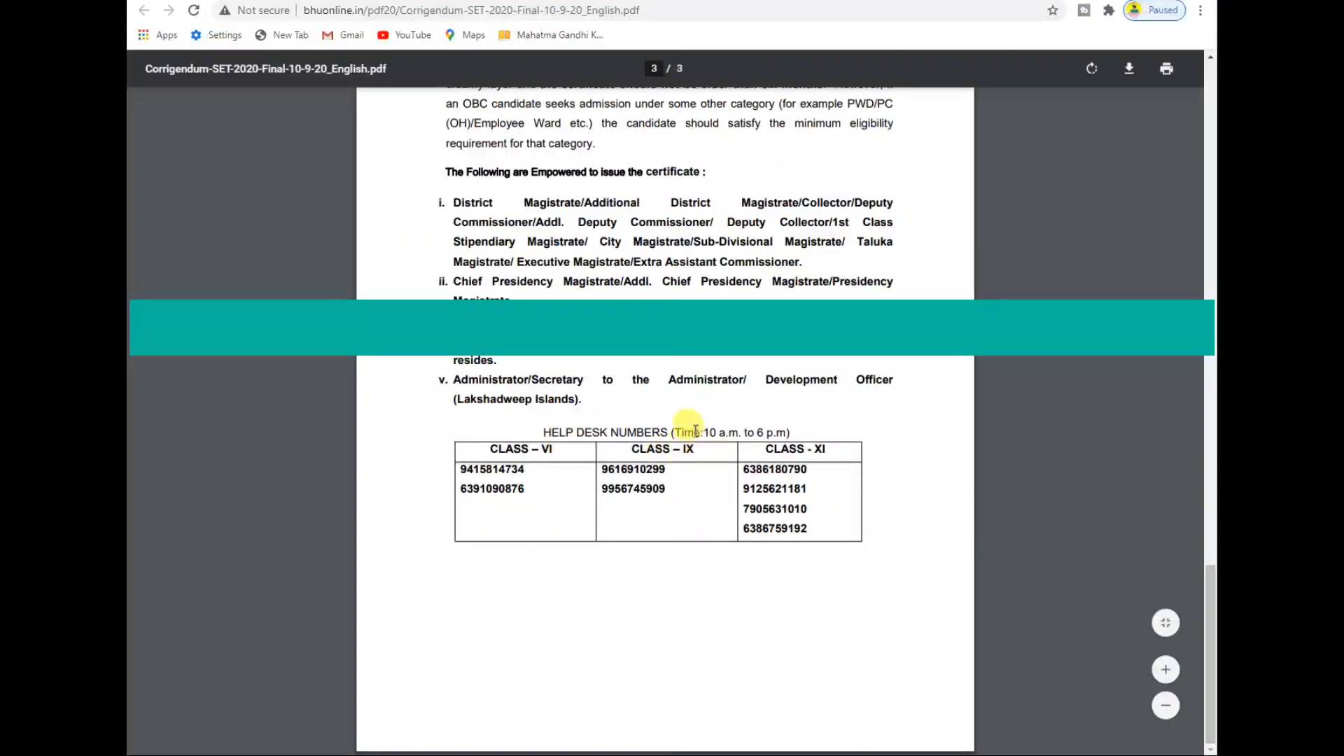
Check the help desk hours in the SET 2020 corrigendum, close the PDF and return to the start of the bhuonline.in home page
drag(694, 430, 799, 428)
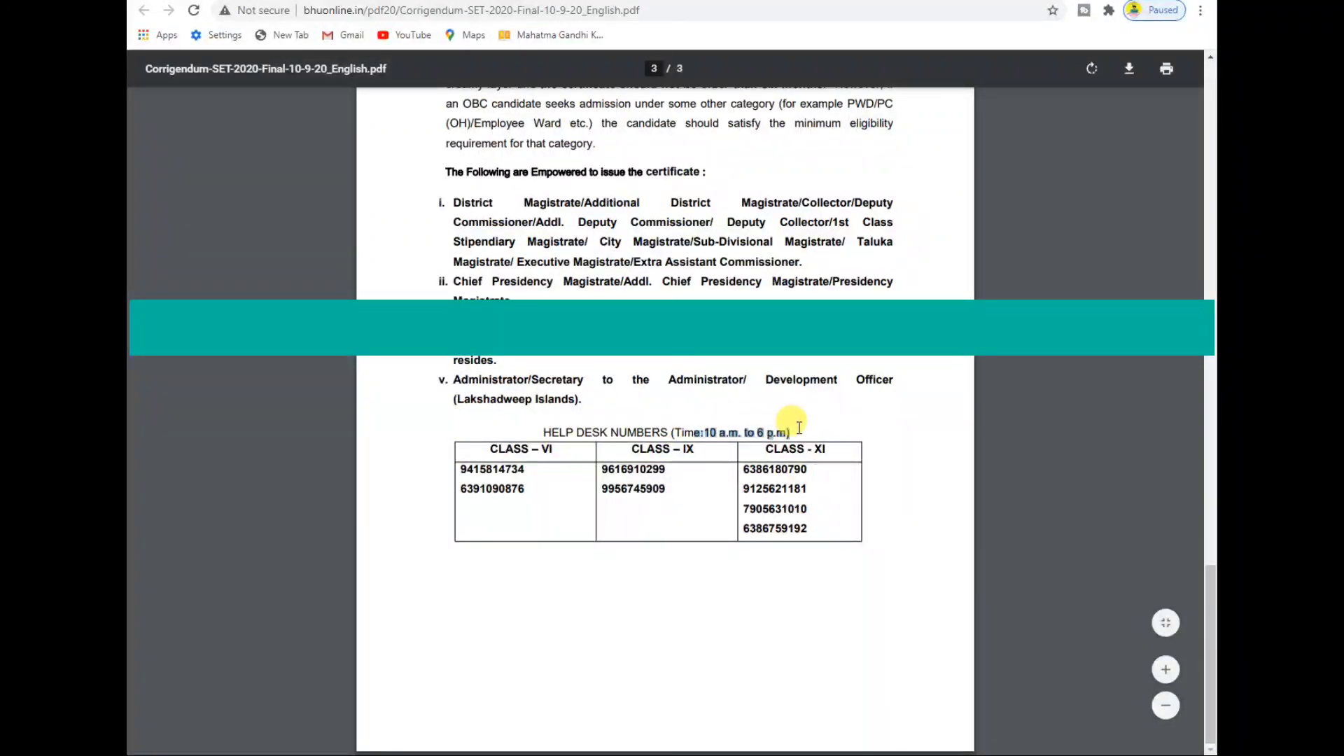
click(799, 428)
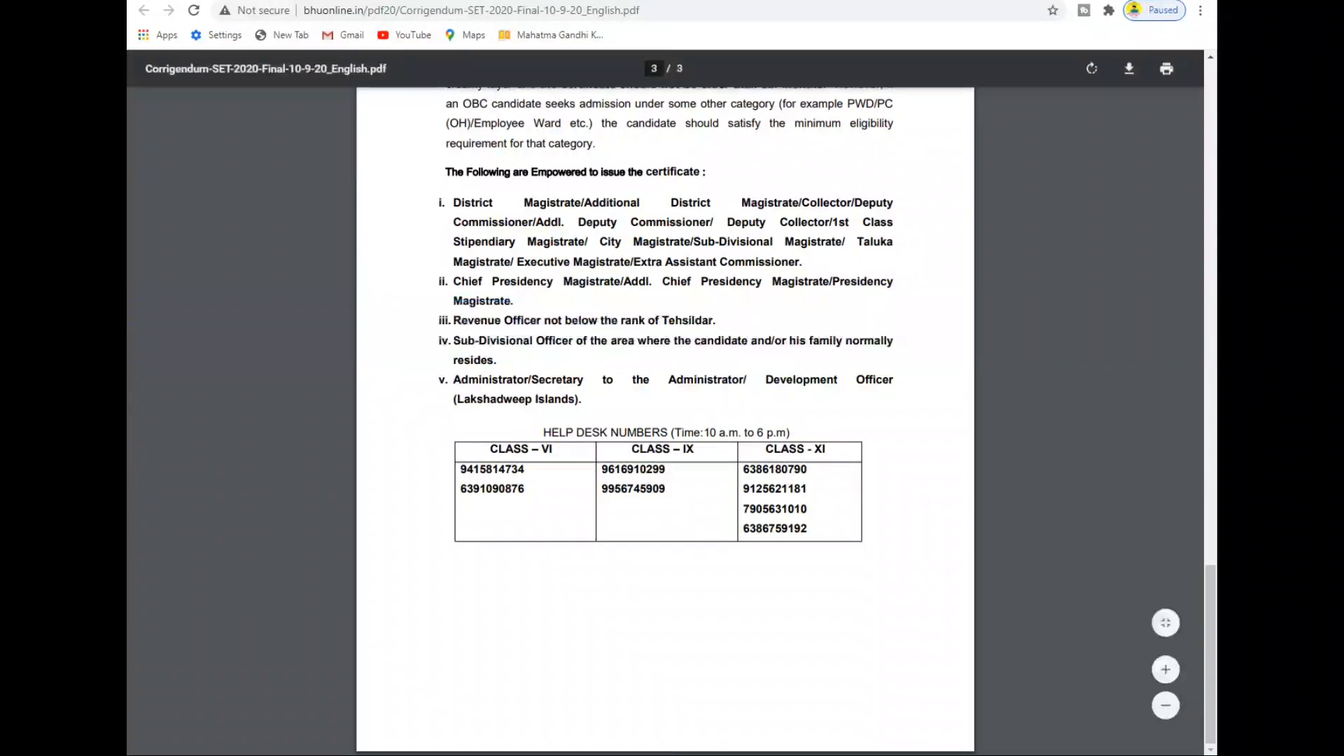
key(ctrl+w)
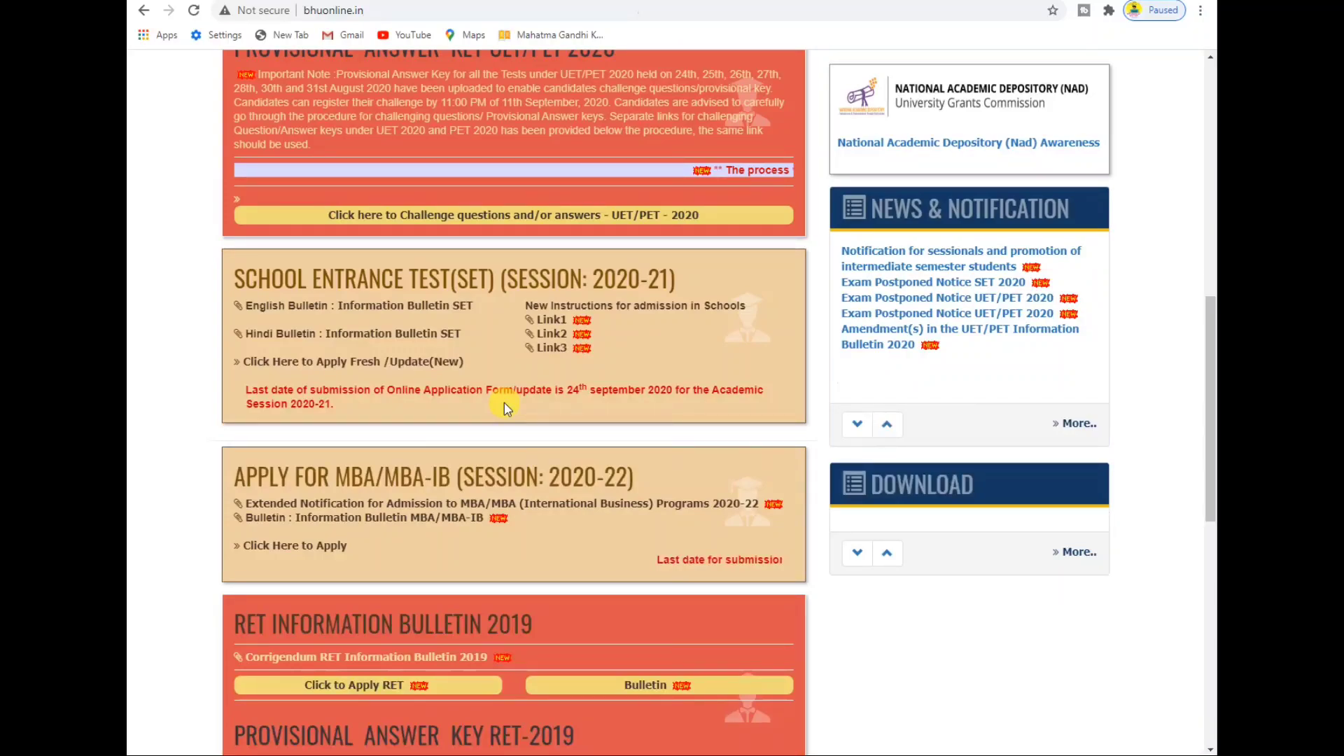
key(Home)
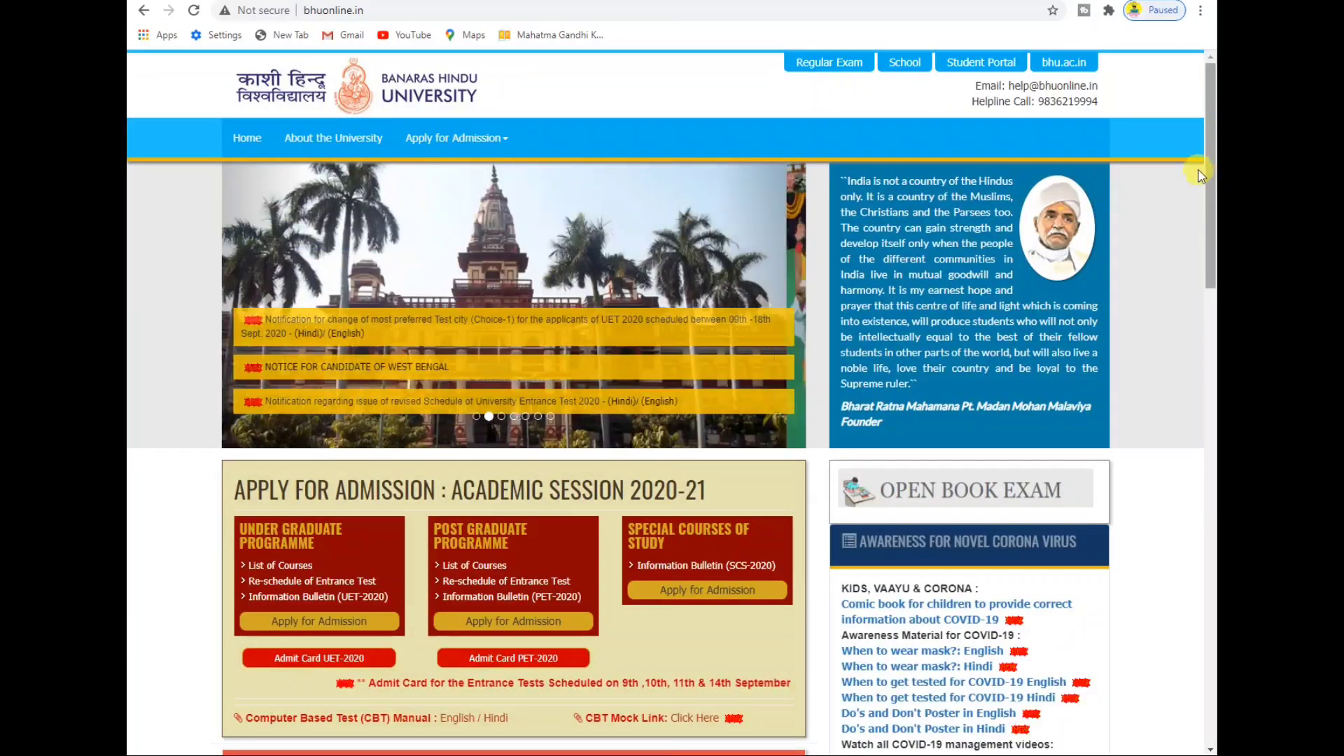